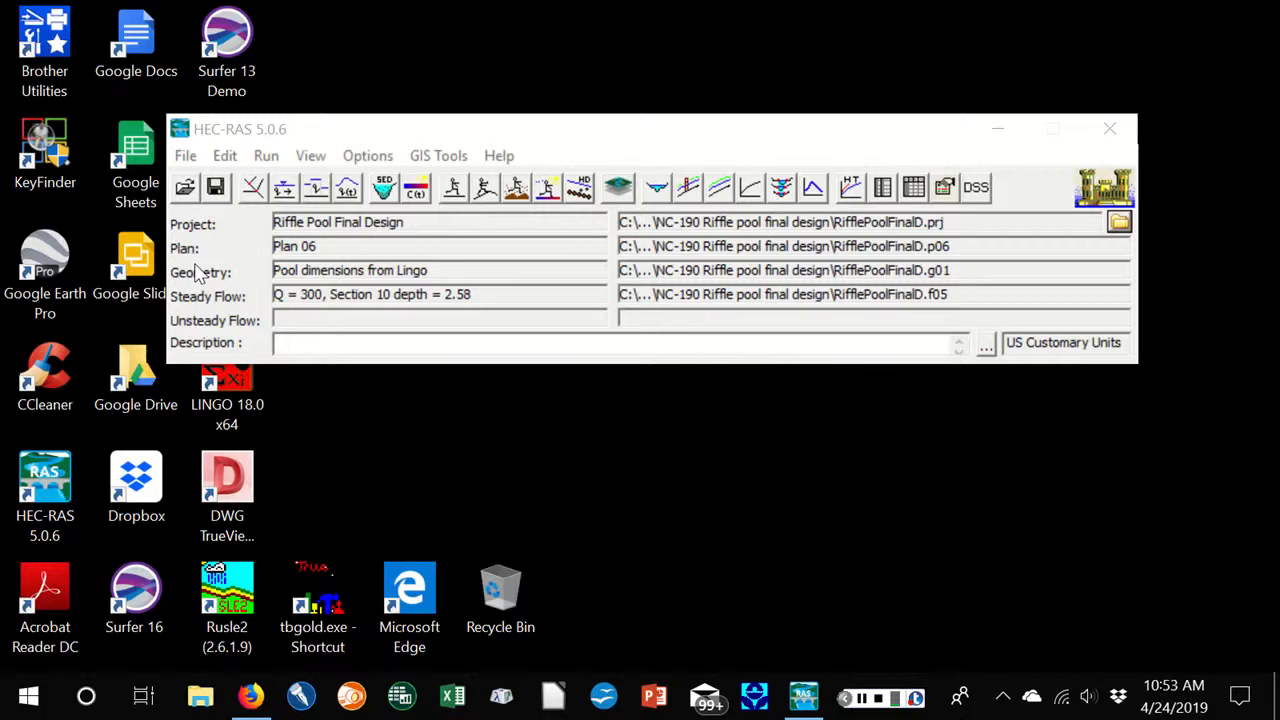
Open the cross section data of the geometry and show river station 10 in a maximized window
left_click(253, 190)
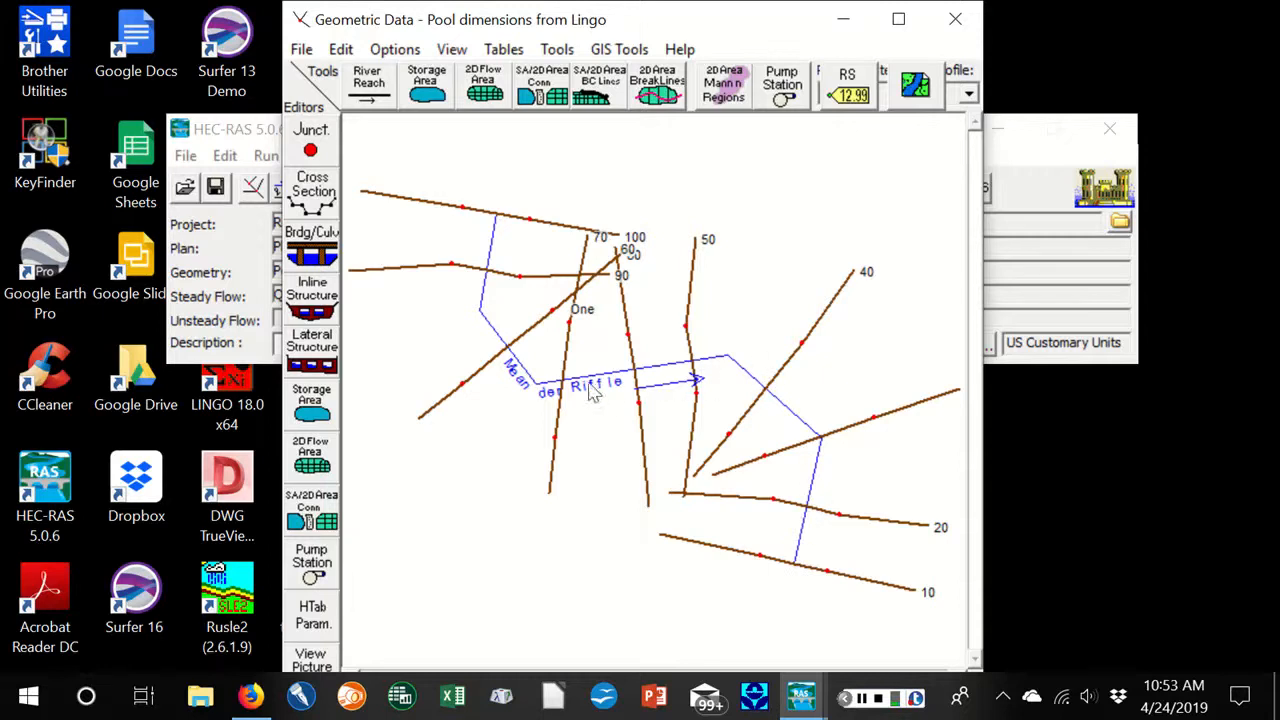
left_click(306, 198)
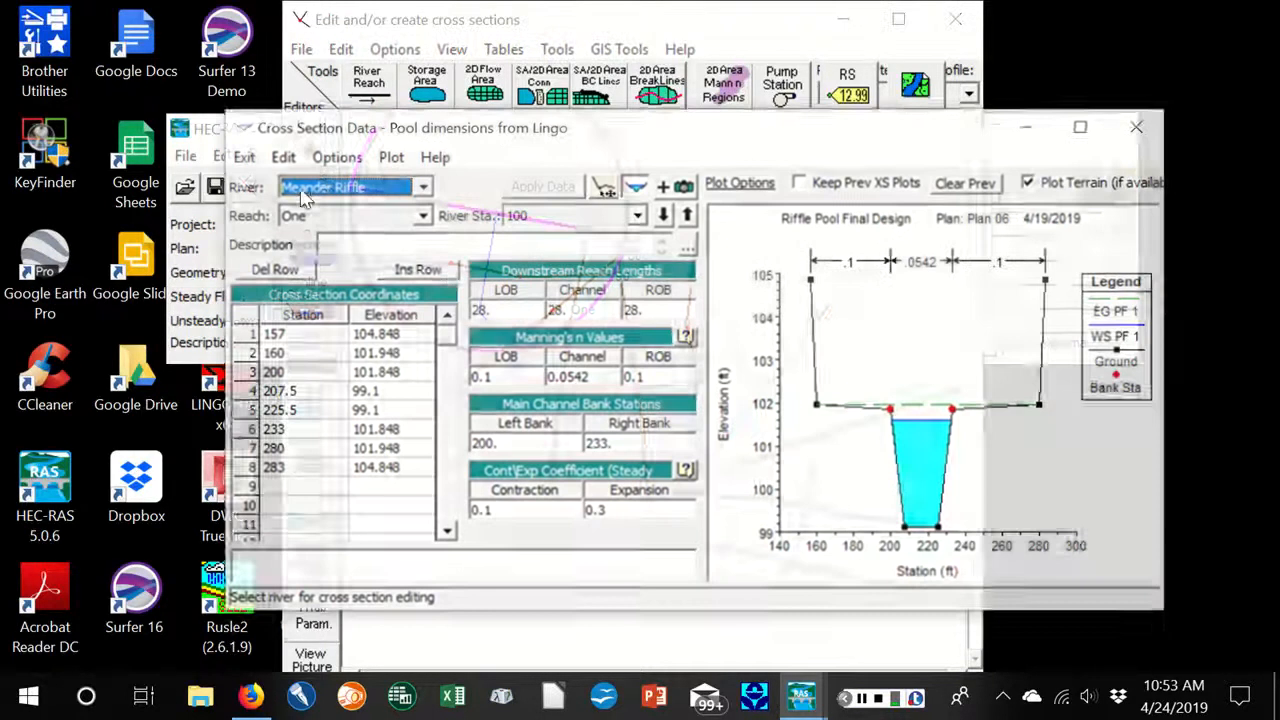
left_click(690, 215)
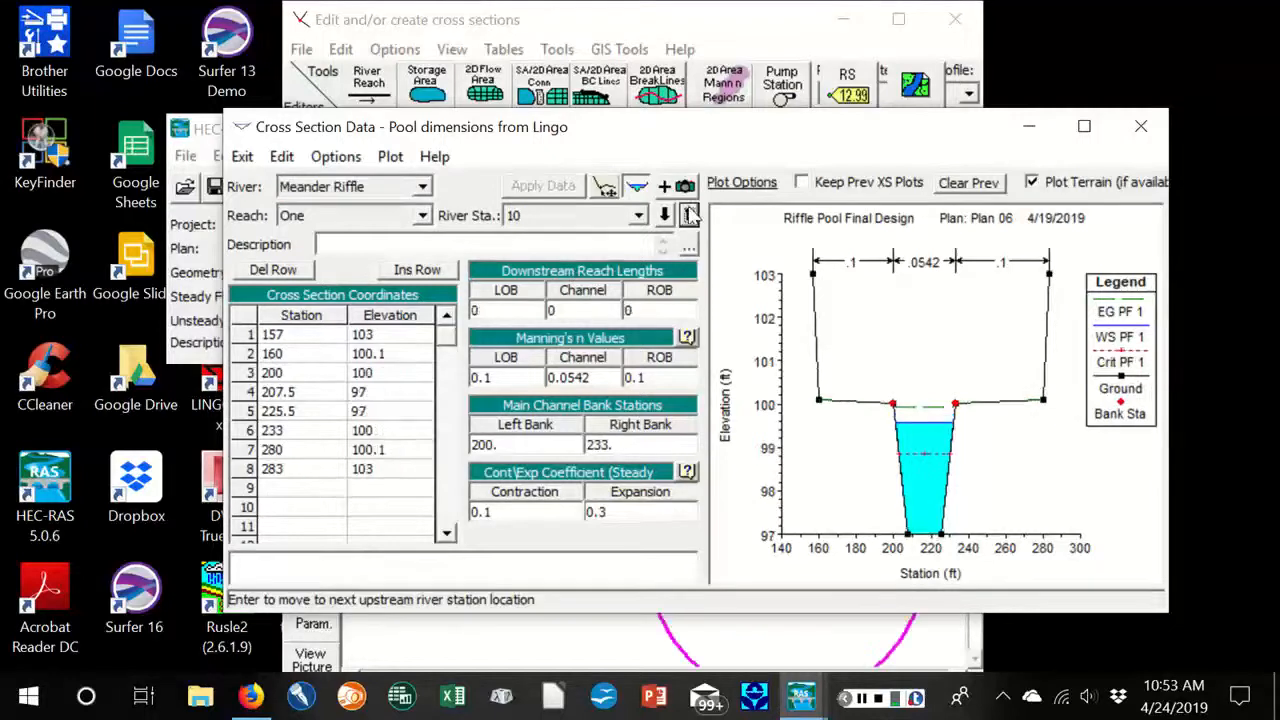
left_click(1084, 126)
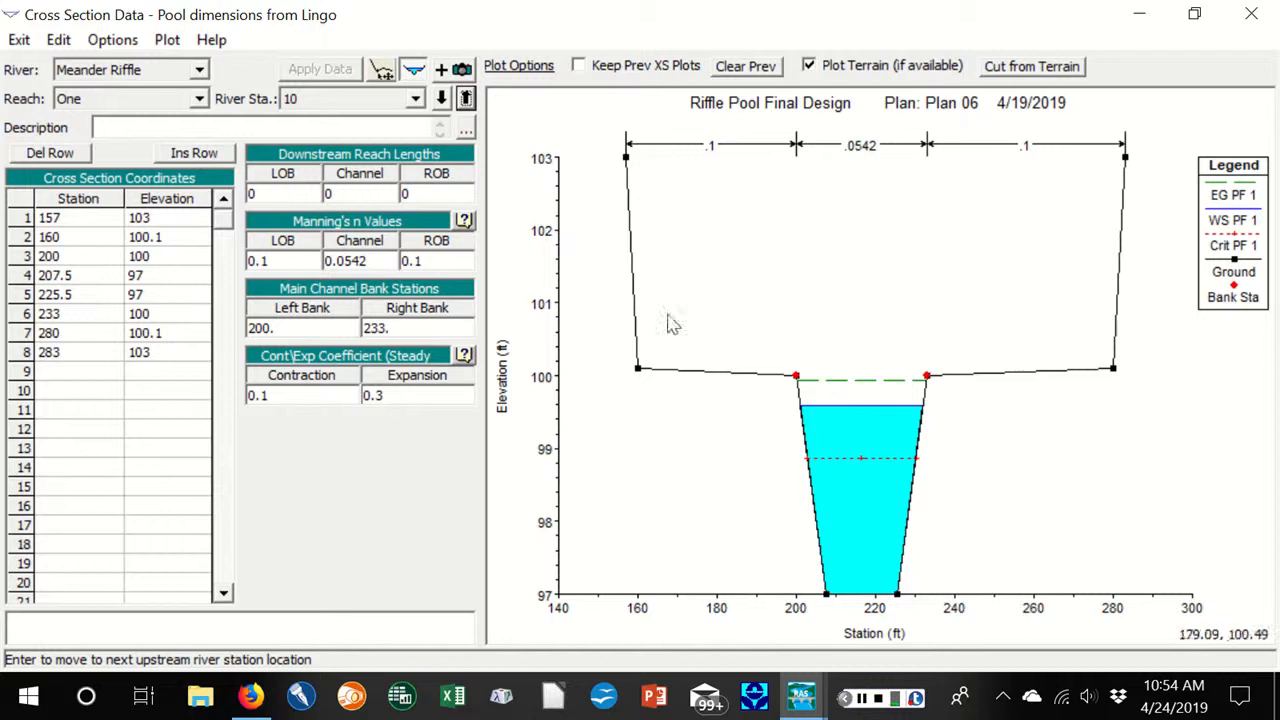
Examine the cross sections station by station upstream from 20 to 100, and exit the geometry data editor
left_click(466, 98)
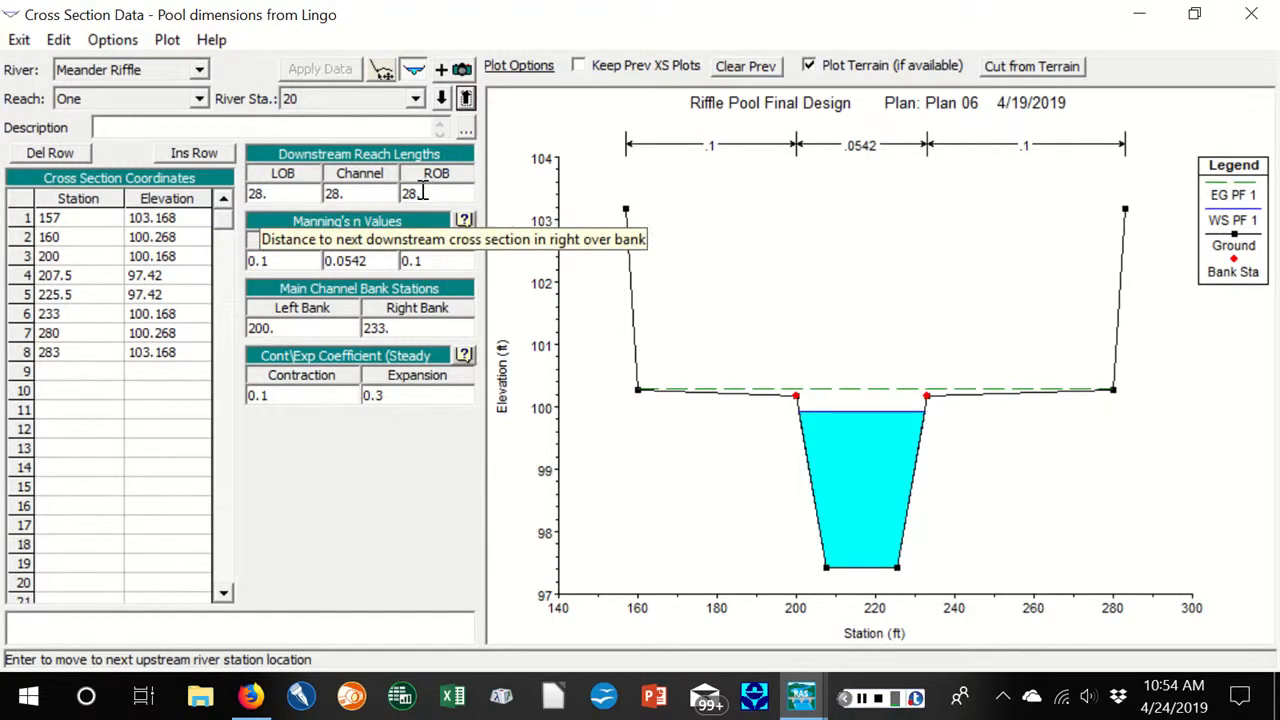
left_click(466, 97)
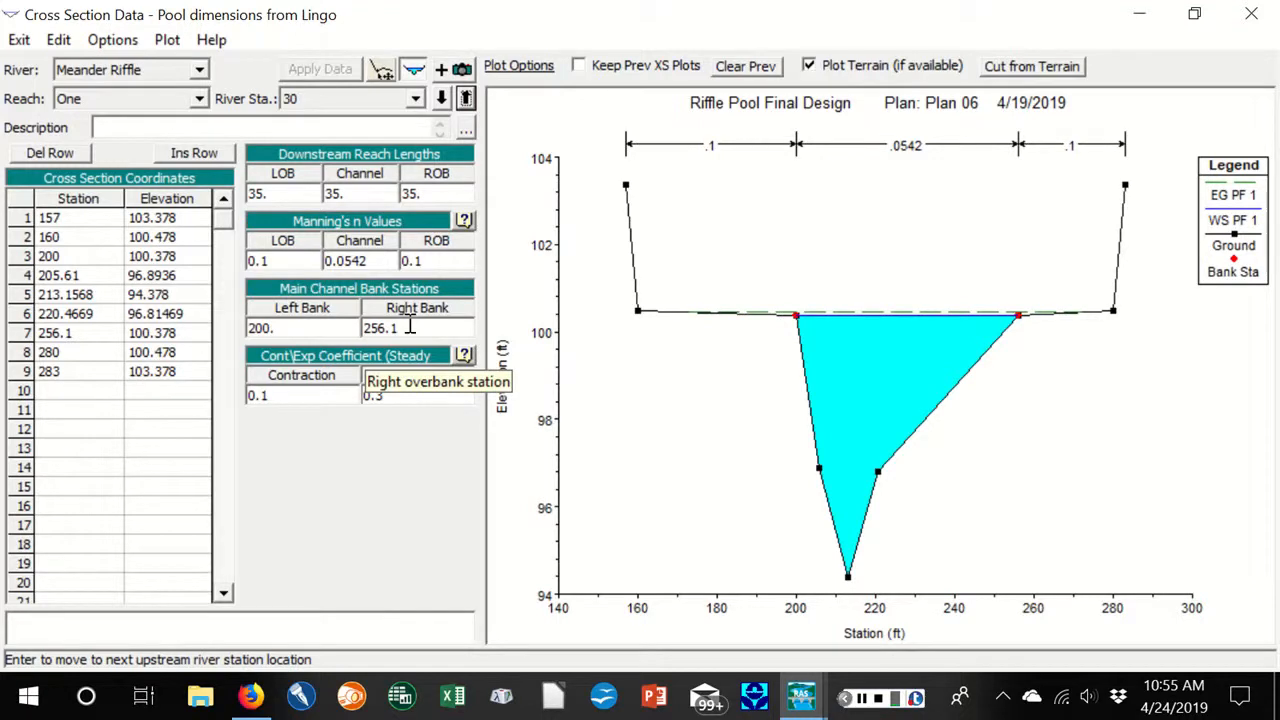
left_click(466, 98)
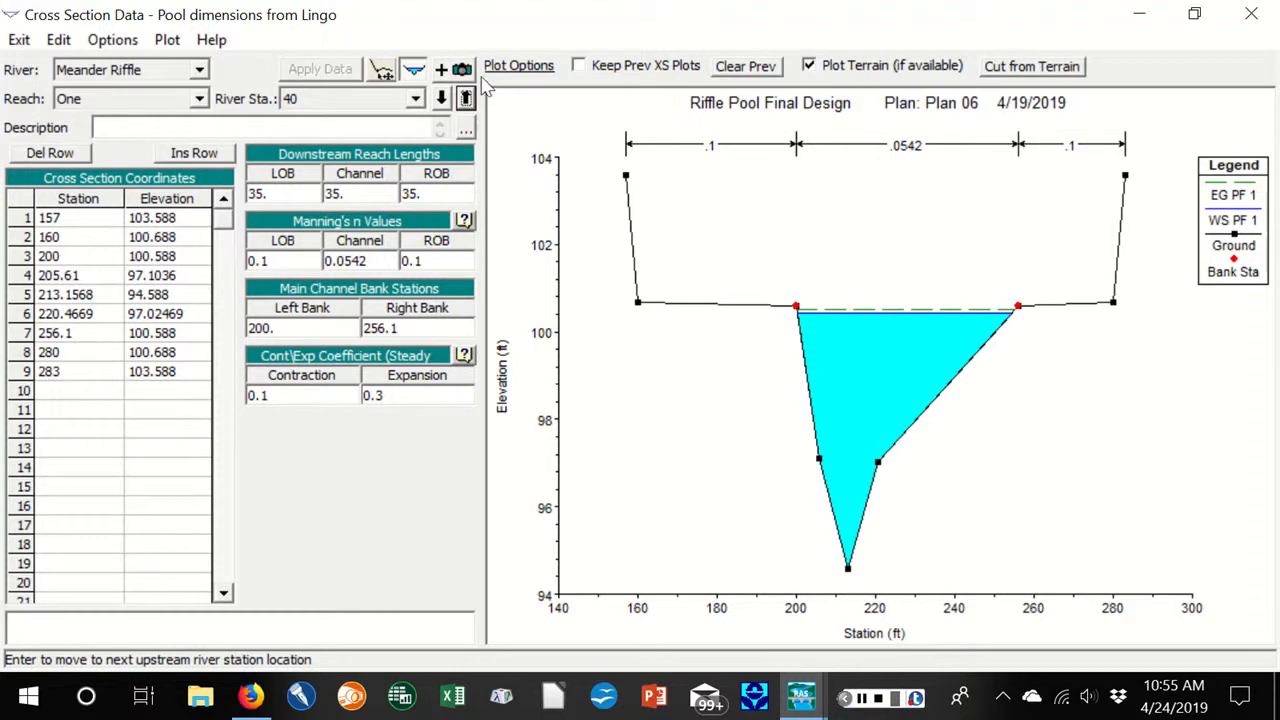
left_click(466, 98)
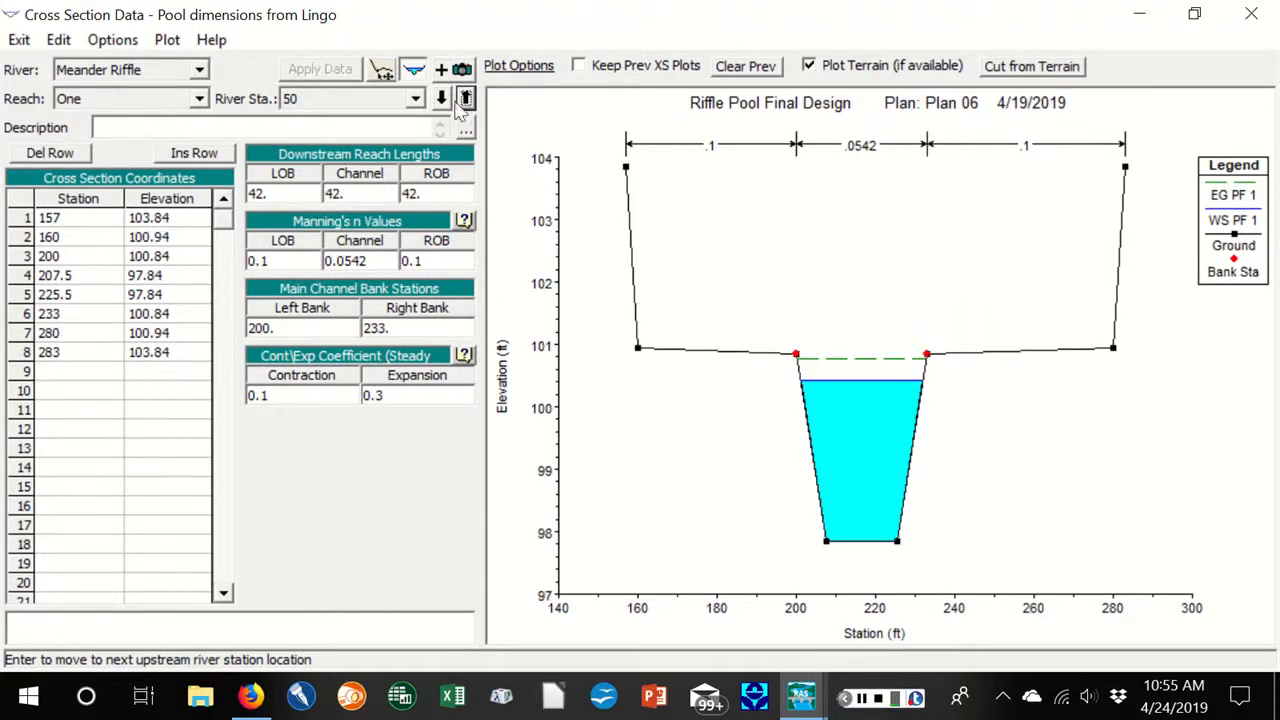
left_click(466, 98)
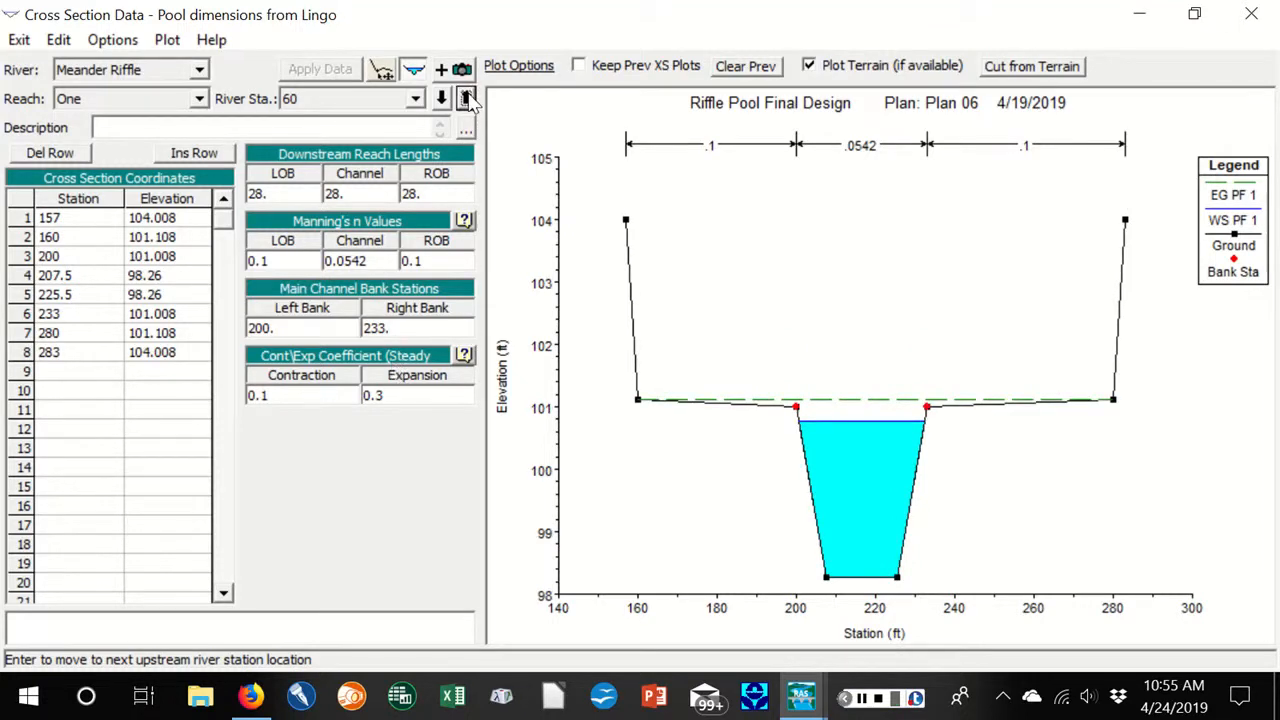
left_click(466, 98)
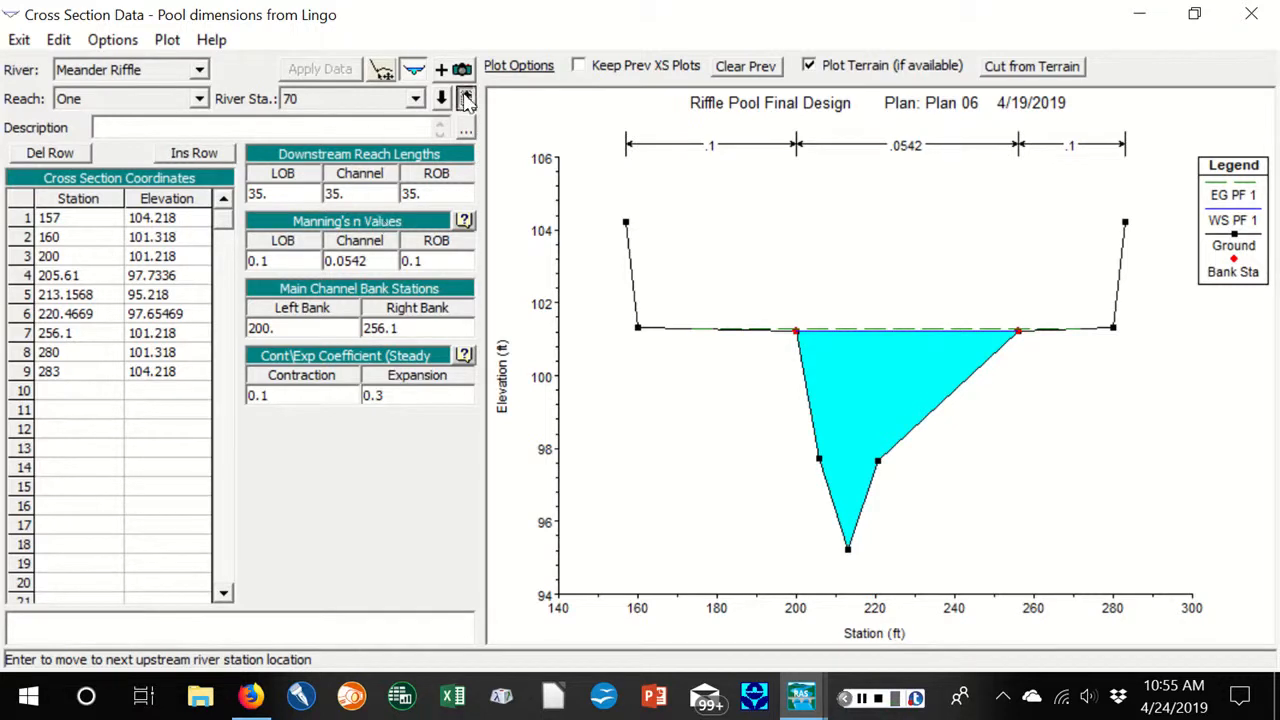
left_click(466, 98)
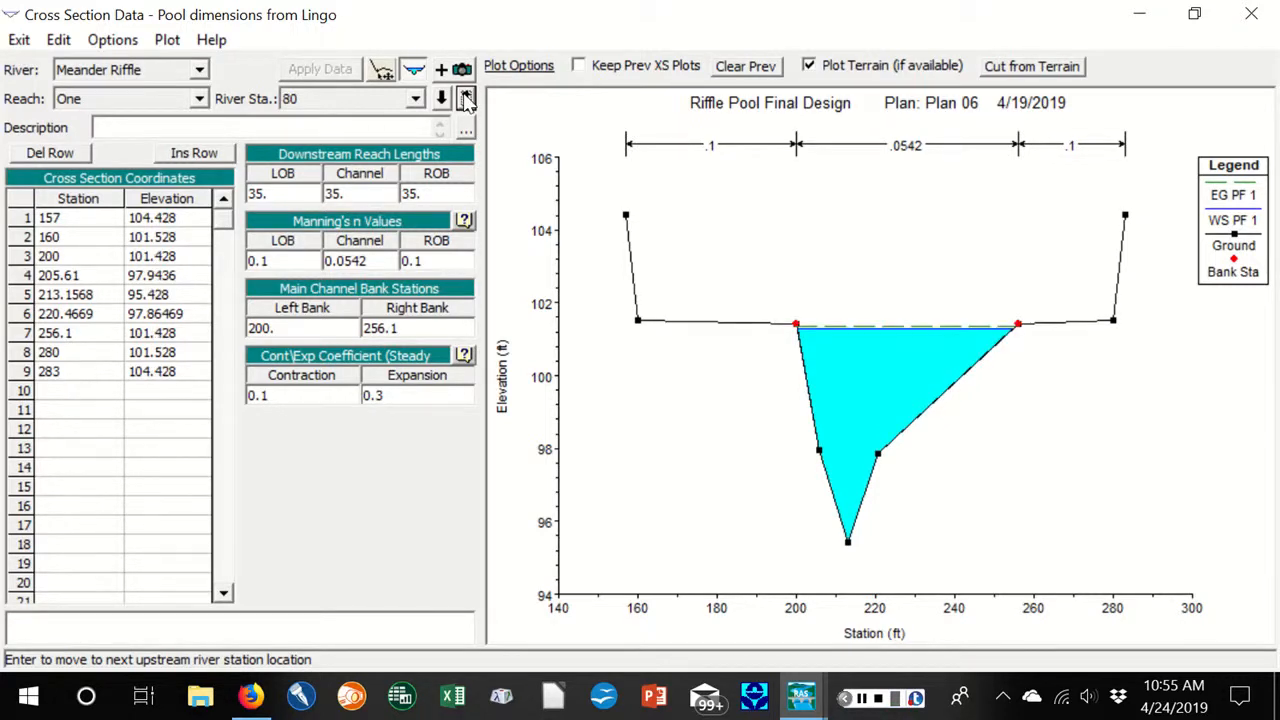
left_click(466, 98)
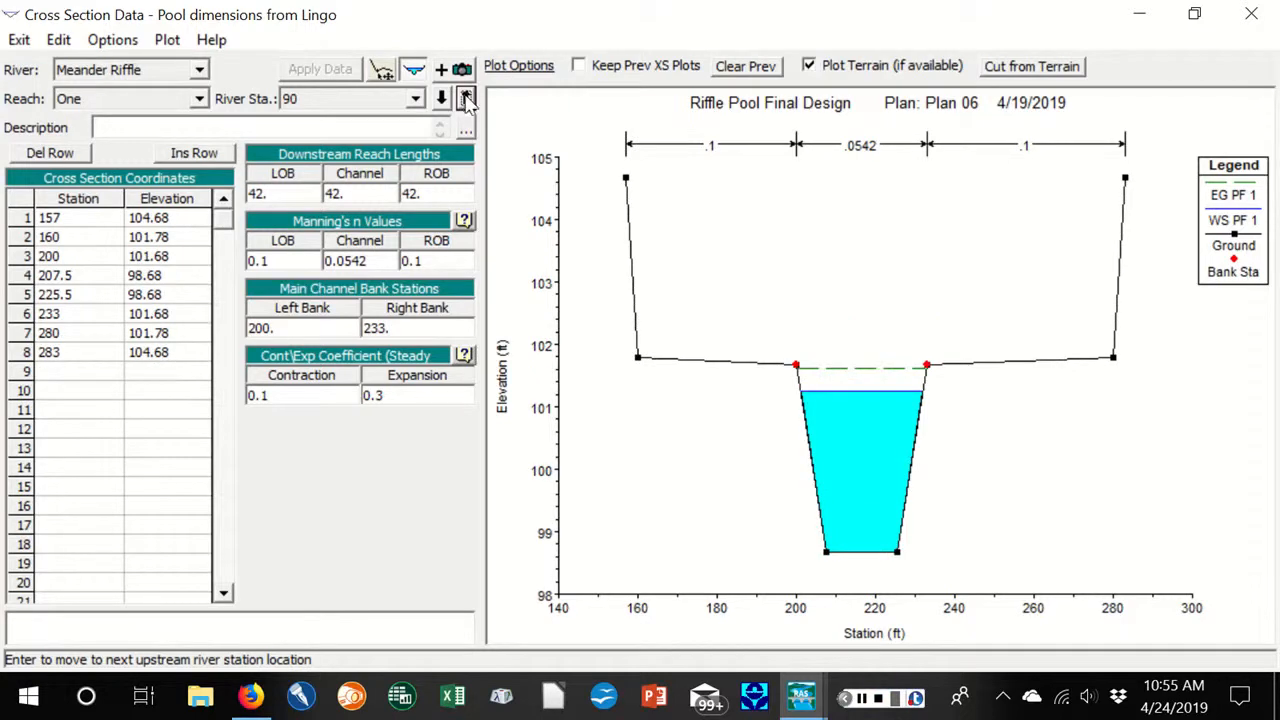
left_click(466, 98)
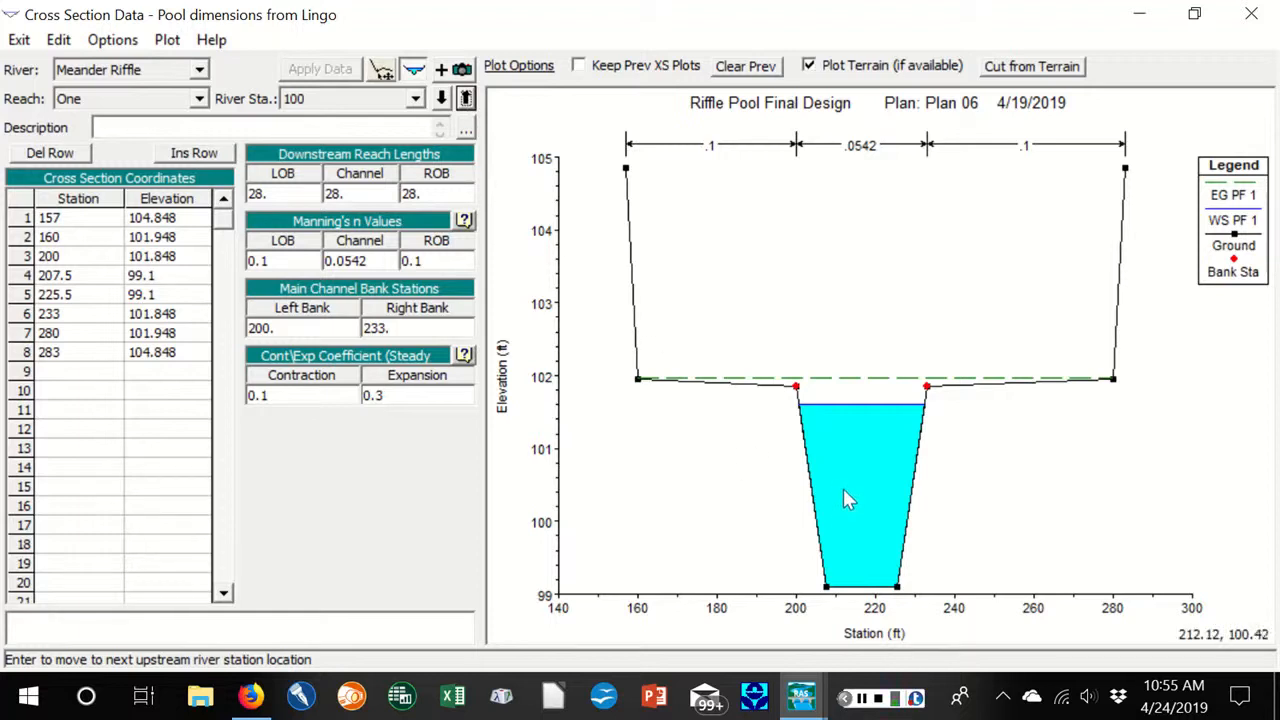
left_click(441, 99)
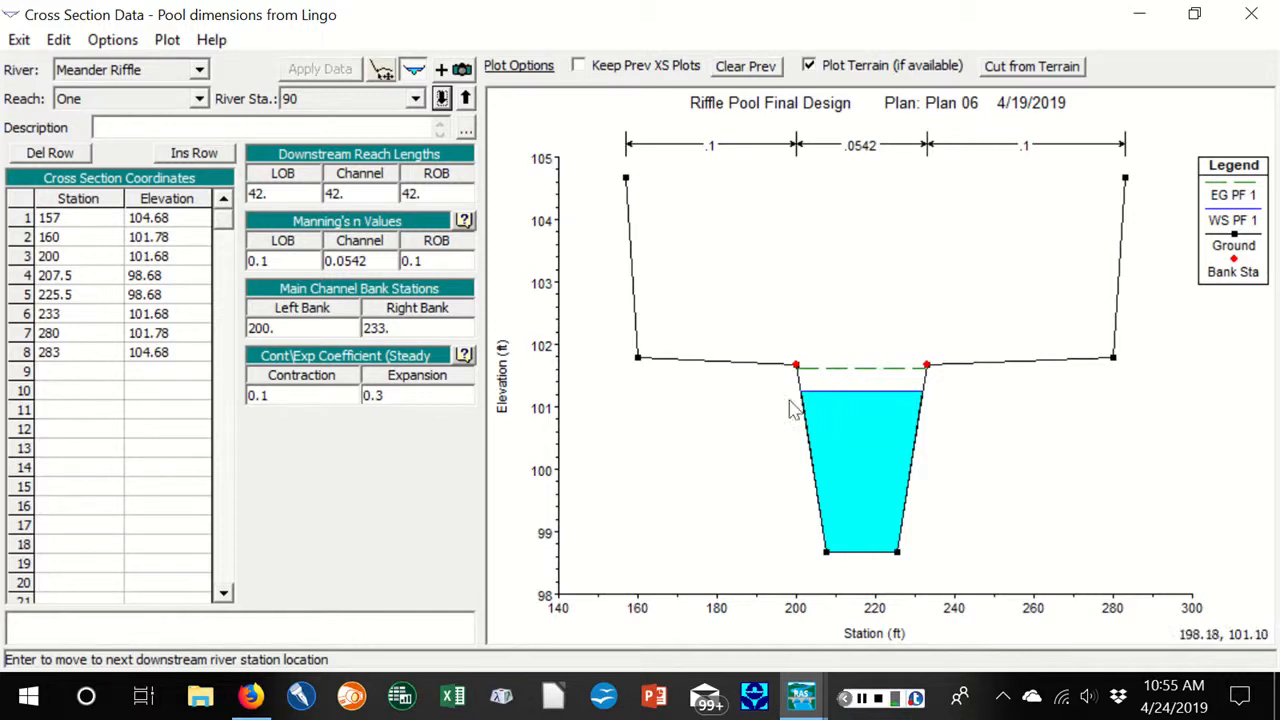
left_click(1254, 16)
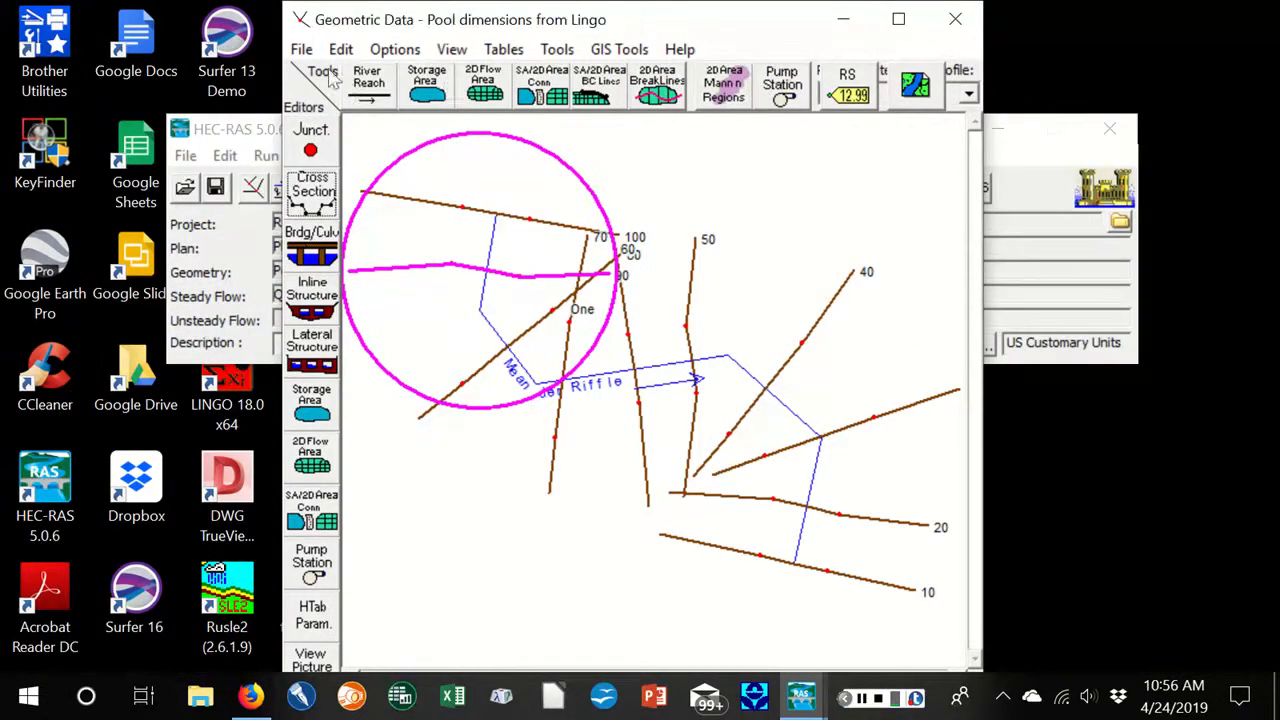
left_click(301, 49)
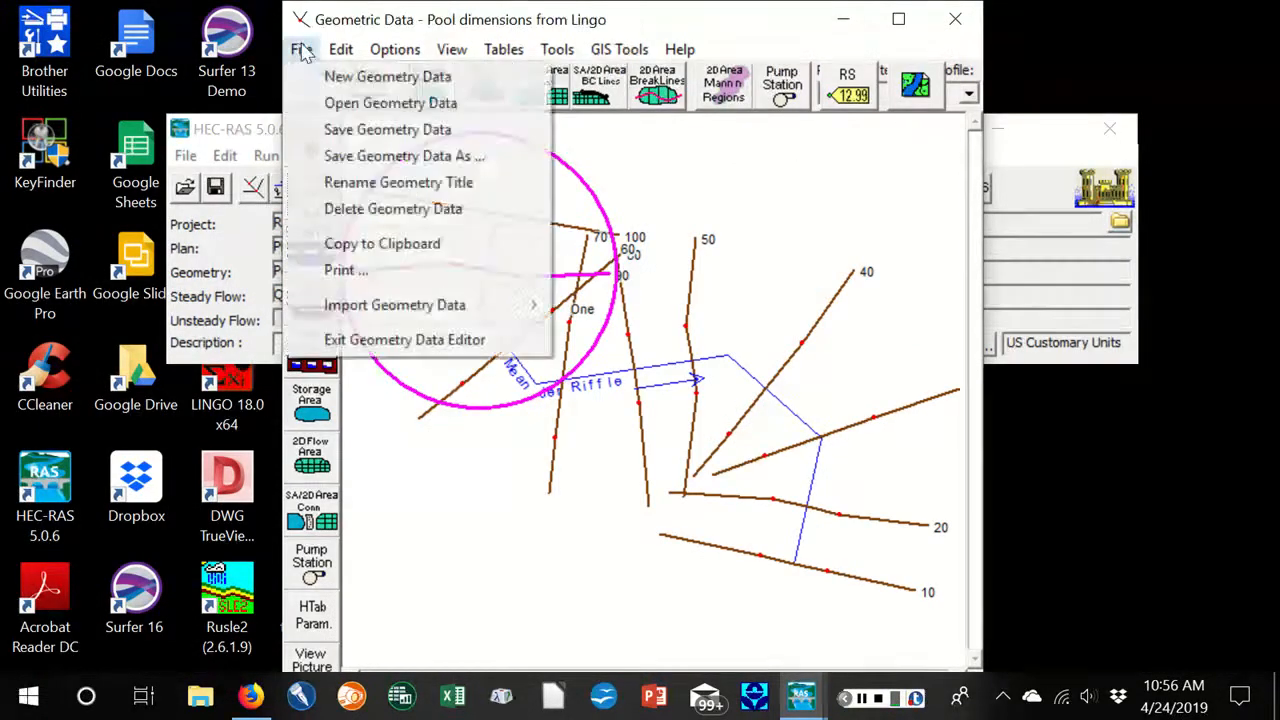
left_click(372, 340)
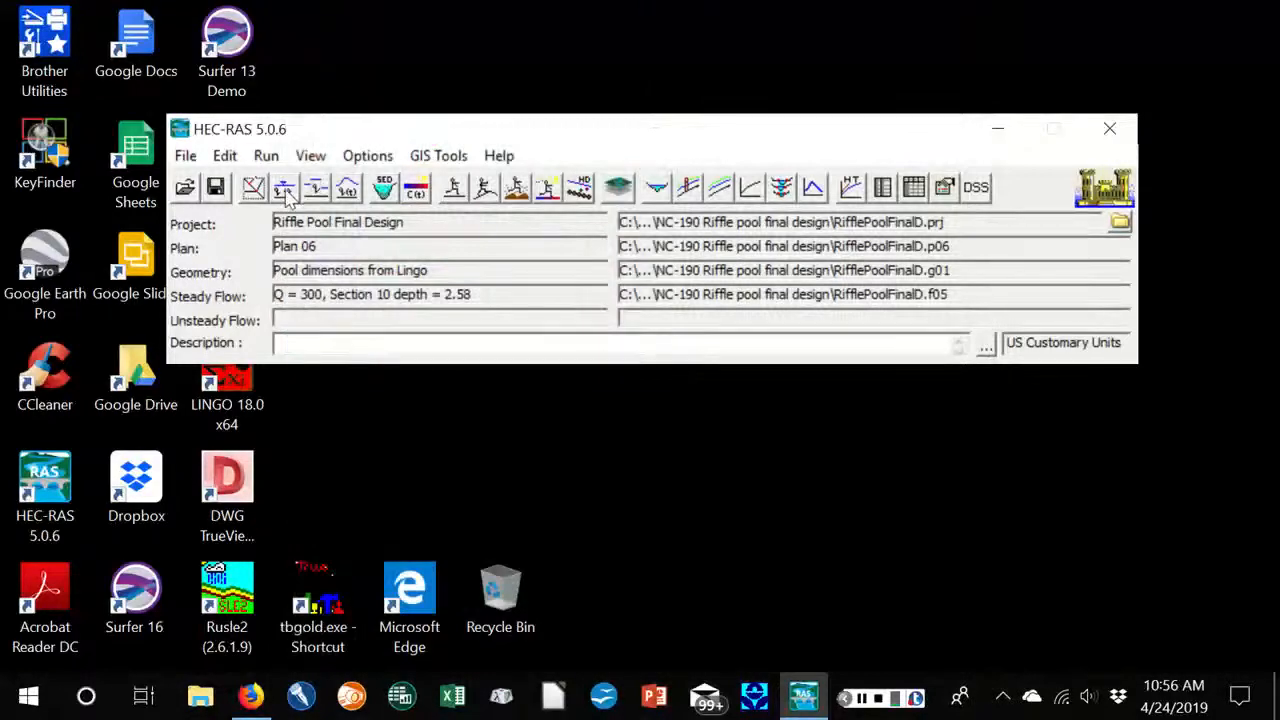
Inspect the steady flow data and the known water surface set as downstream boundary condition, and close them without changes
left_click(285, 190)
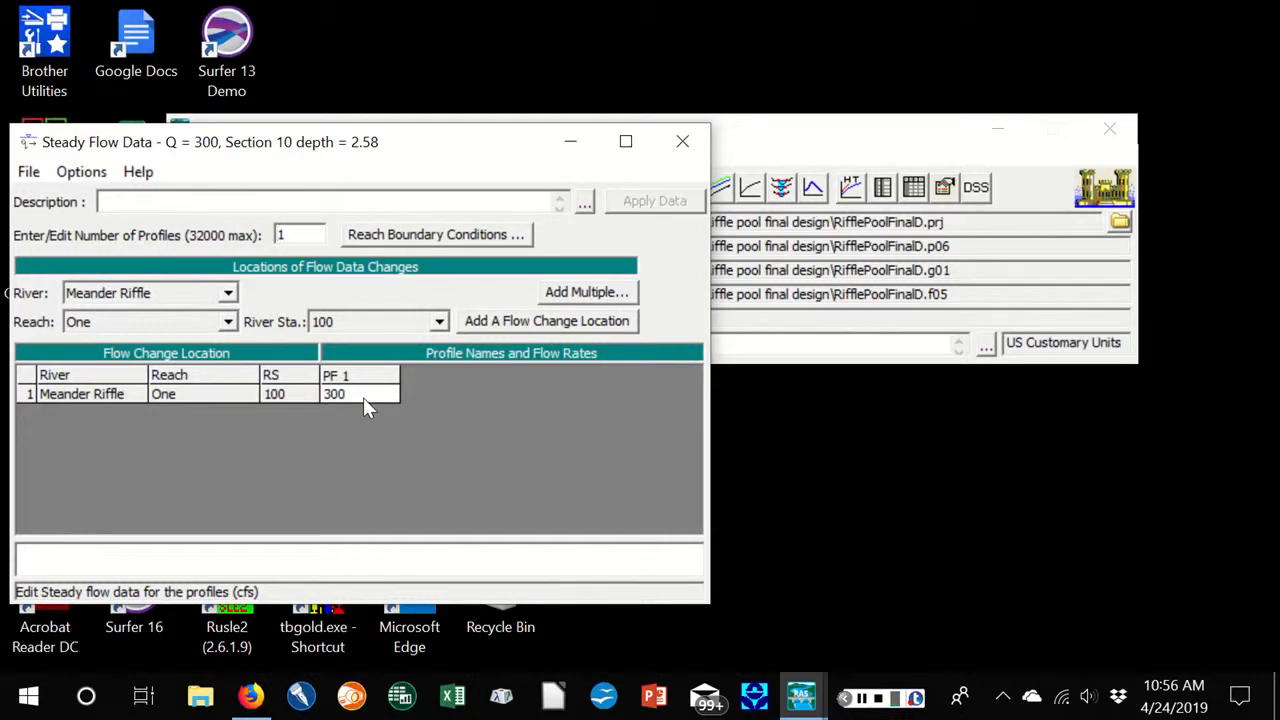
left_click(437, 237)
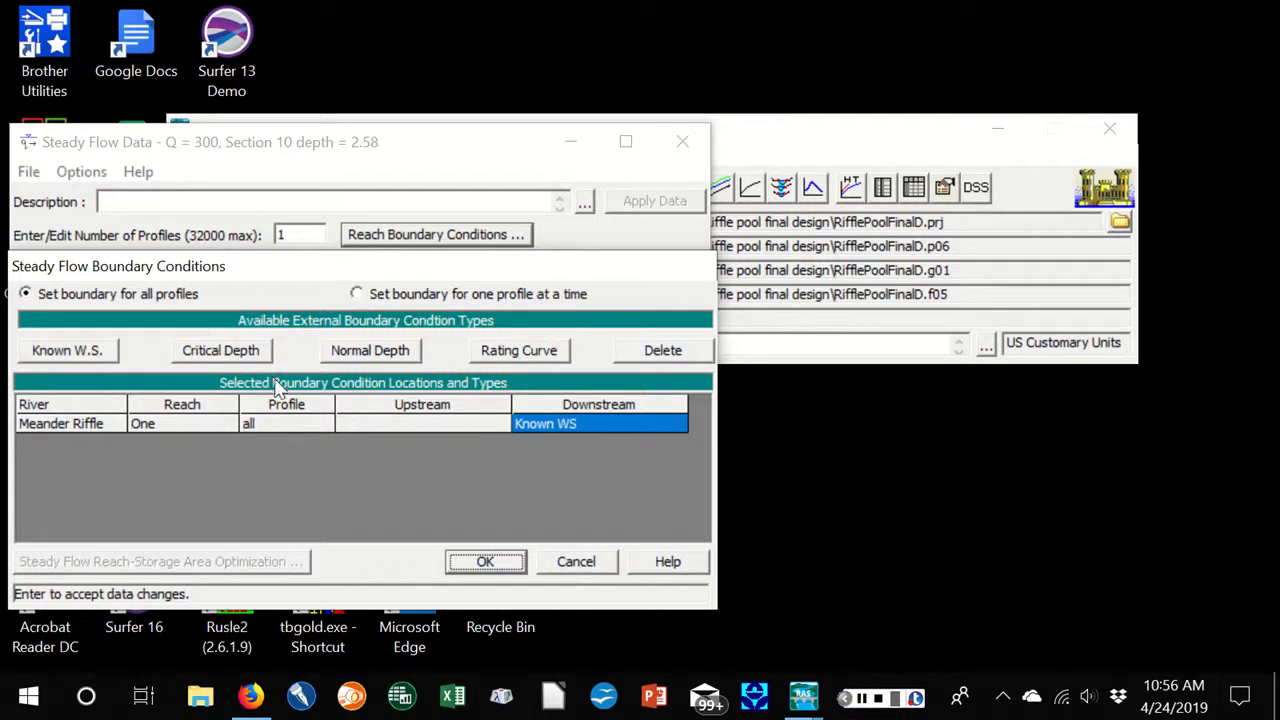
left_click(77, 358)
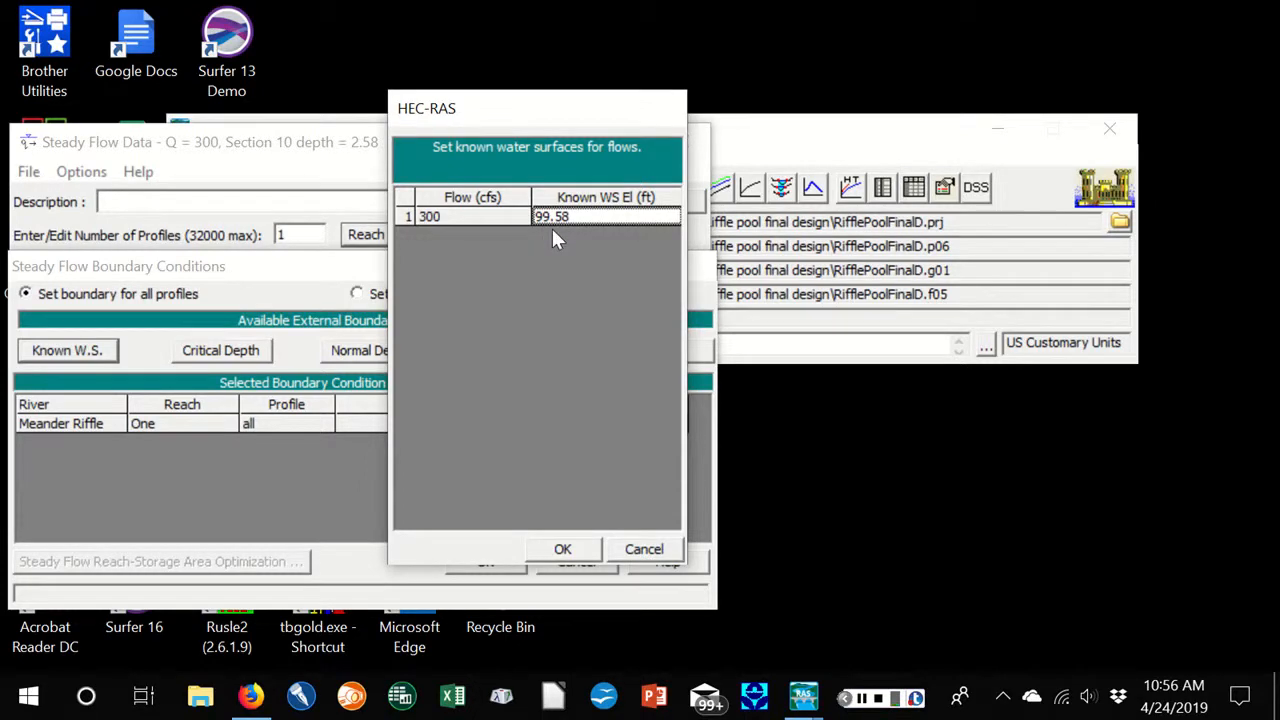
left_click(645, 551)
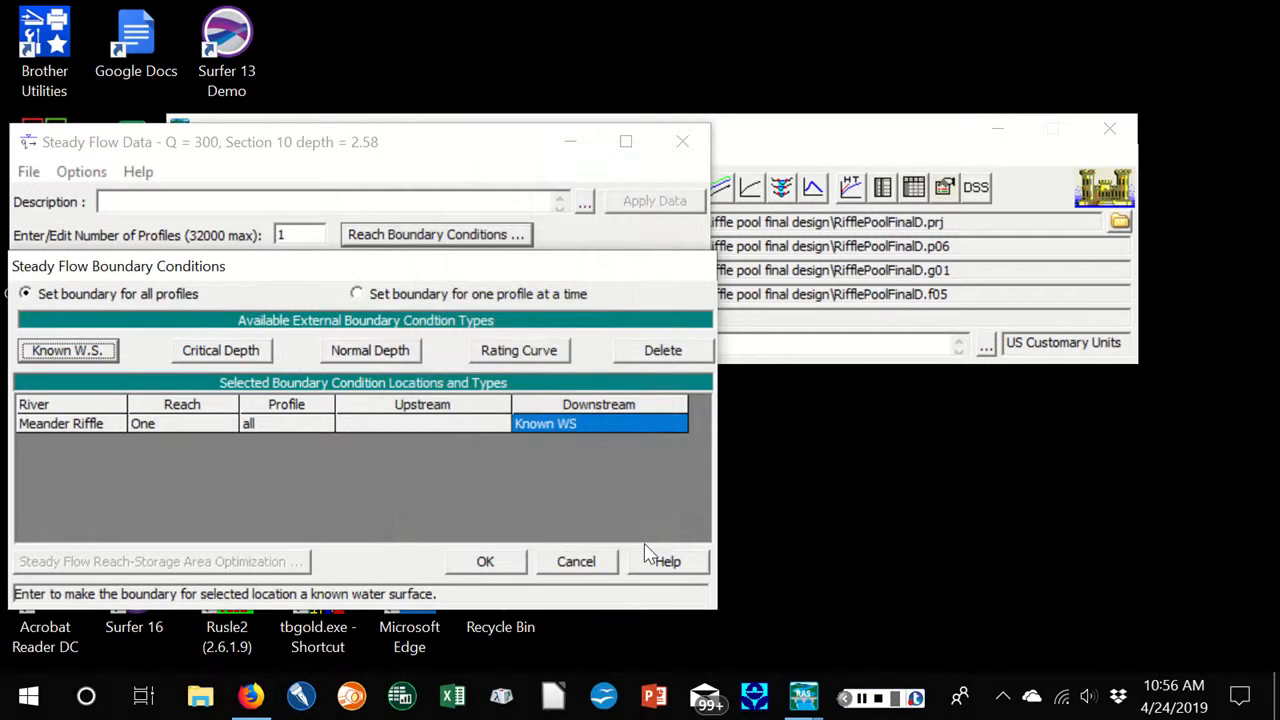
left_click(576, 562)
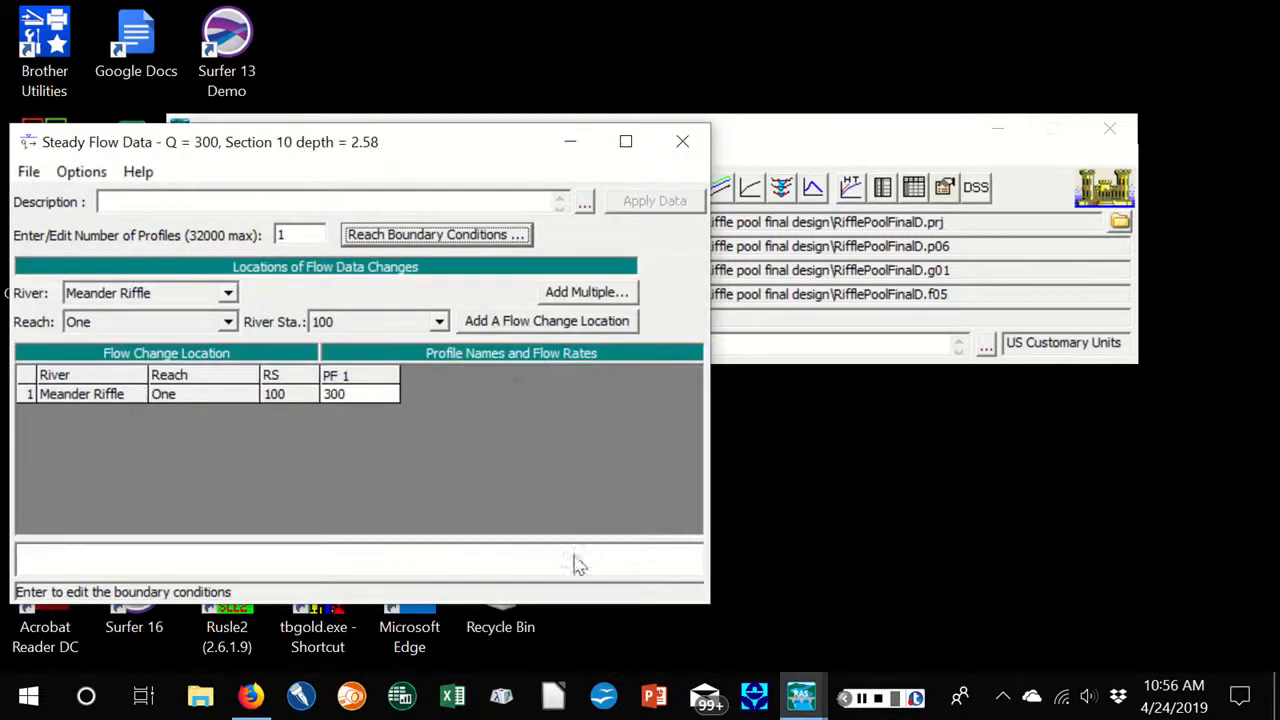
left_click(682, 141)
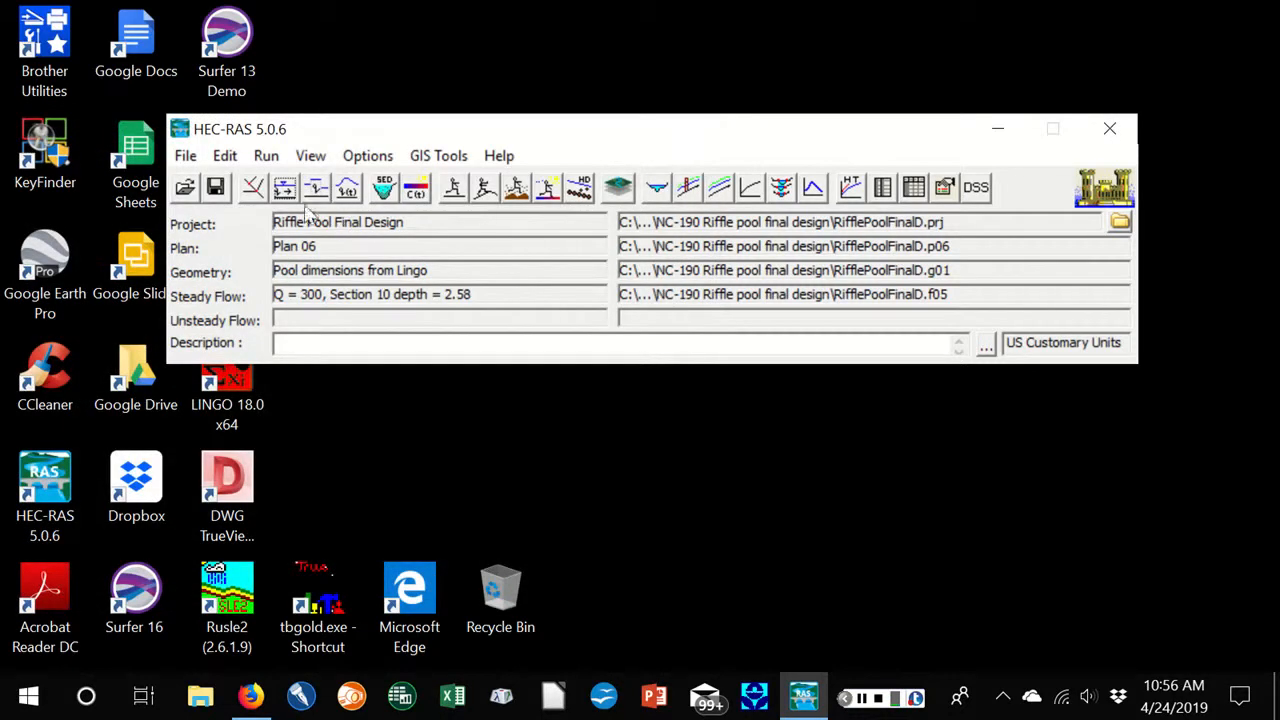
Examine the profile summary output table for the Meander Riffle reach and close it
left_click(310, 160)
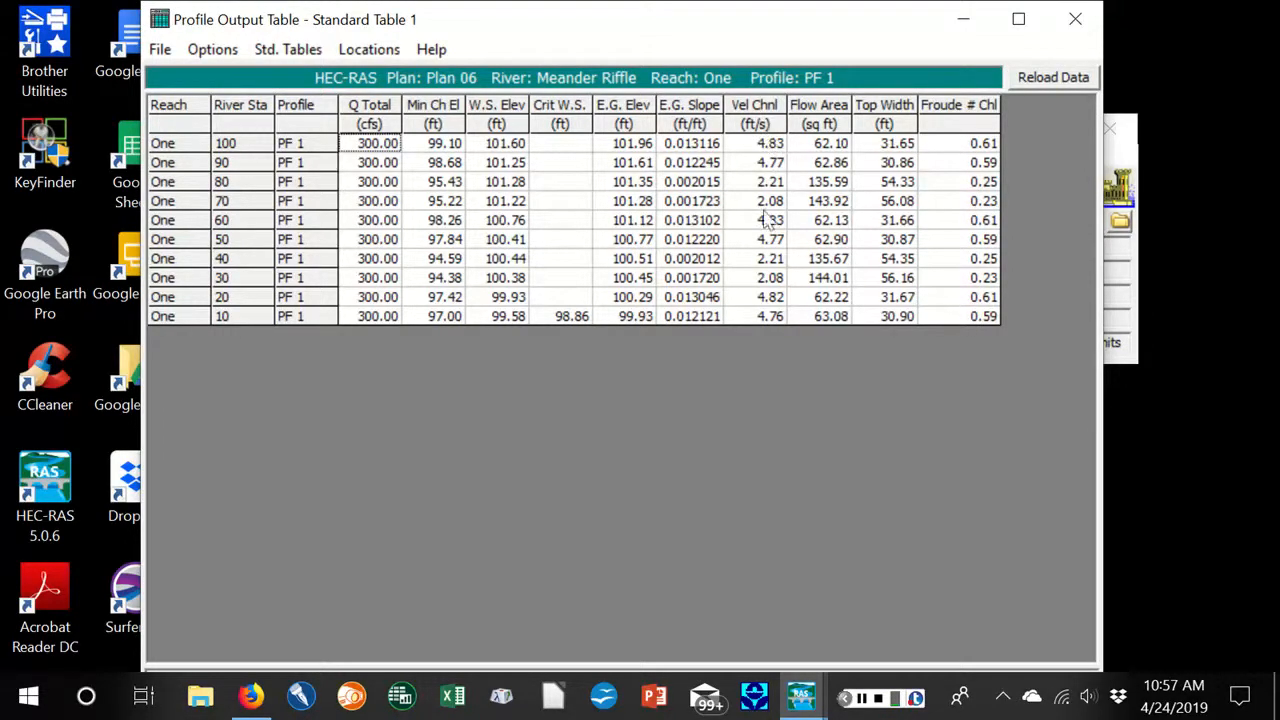
left_click(1077, 19)
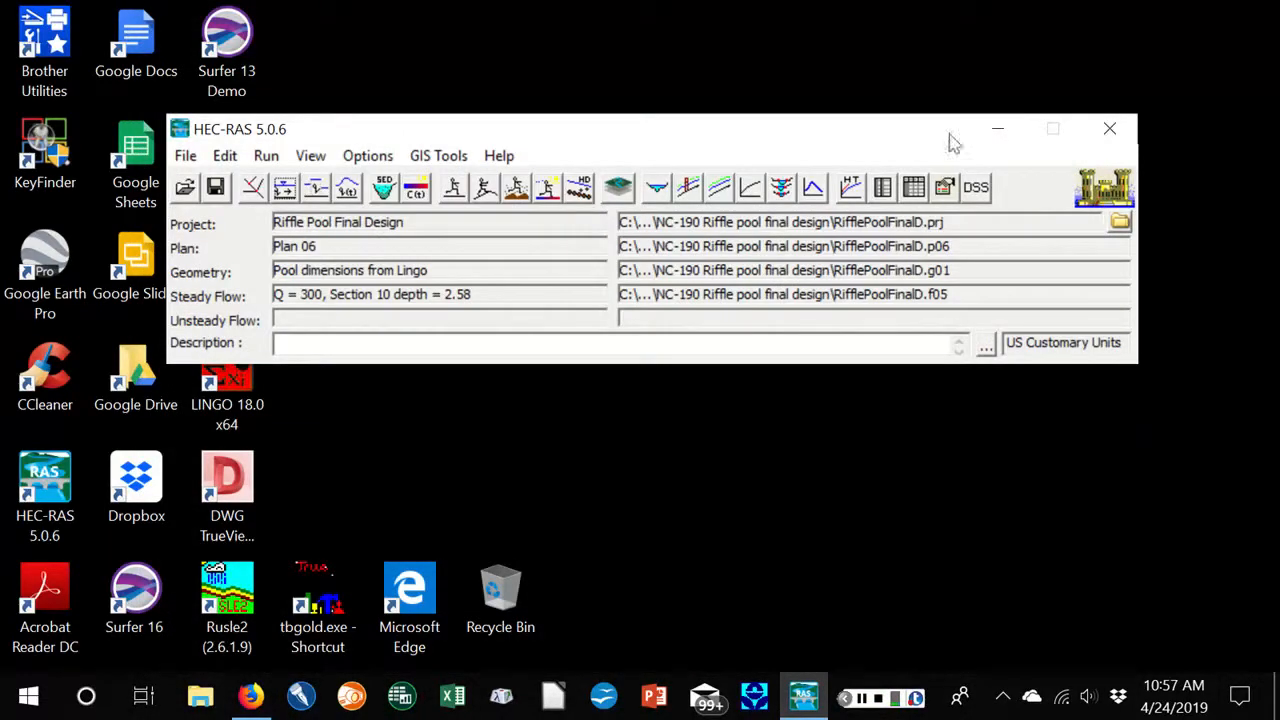
Check which steady flow files are available for Plan 06 in the steady flow analysis, and close it without computing
left_click(454, 188)
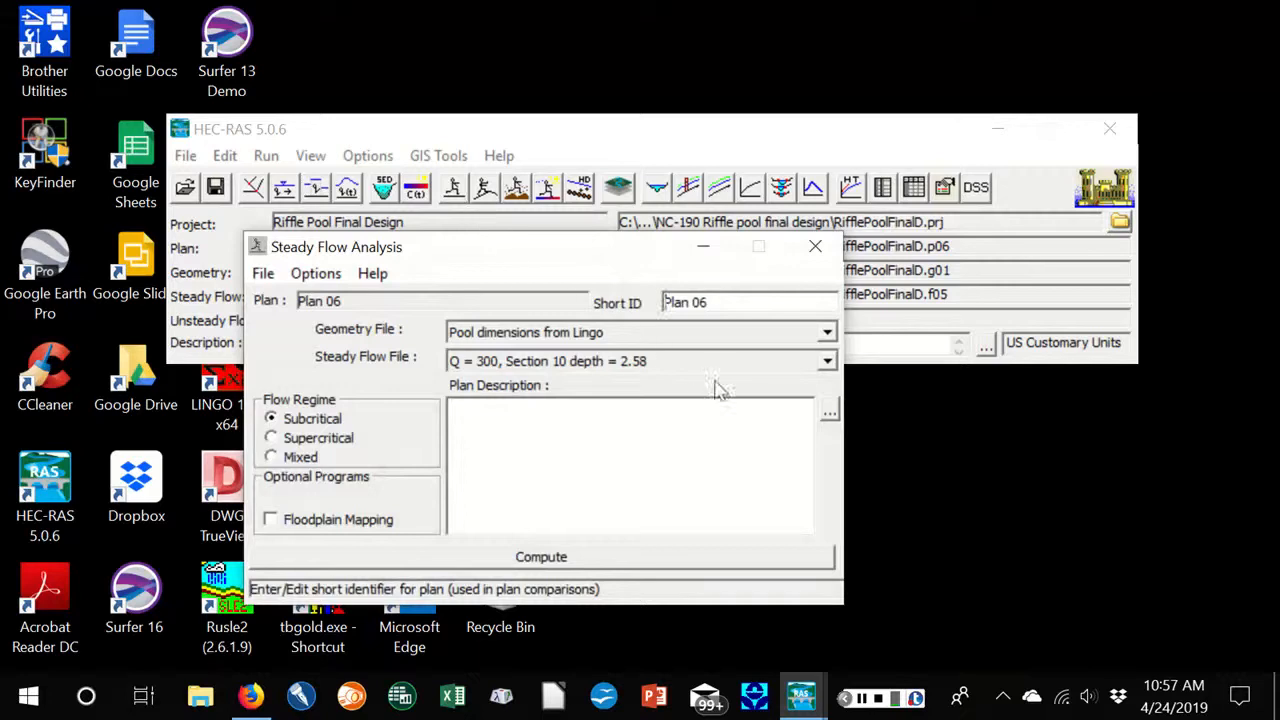
left_click(827, 362)
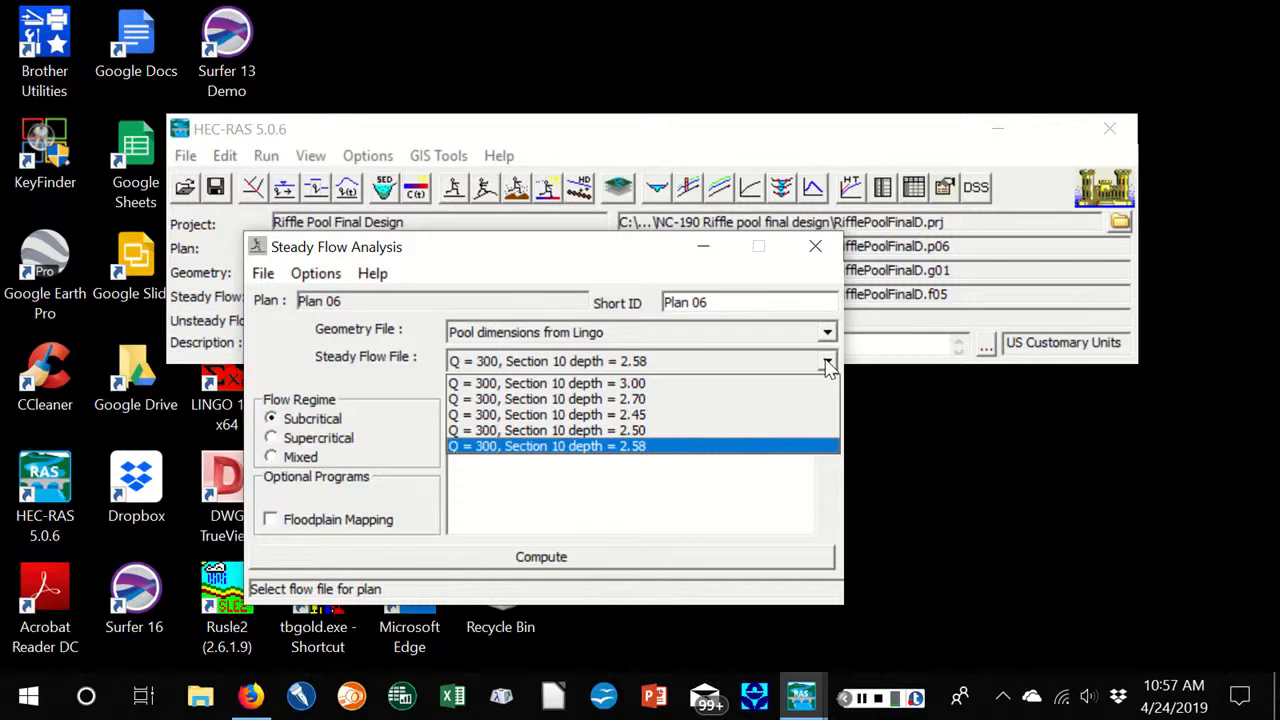
left_click(817, 250)
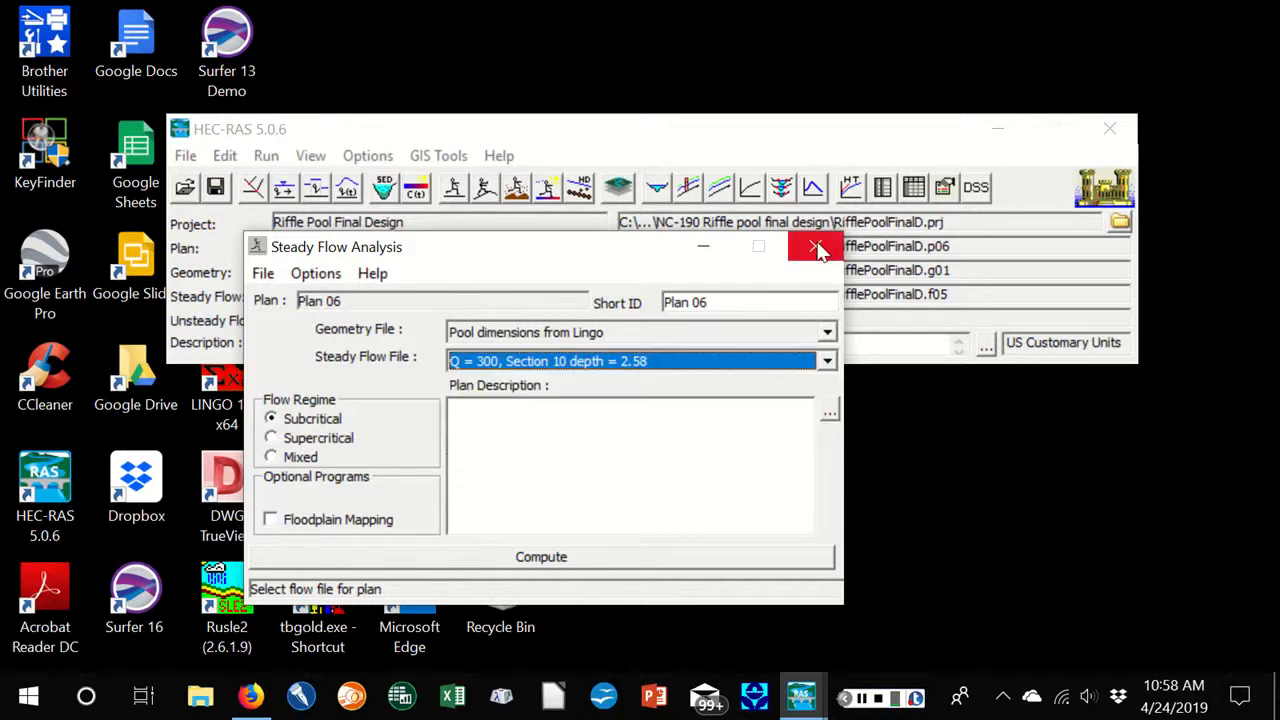
left_click(817, 250)
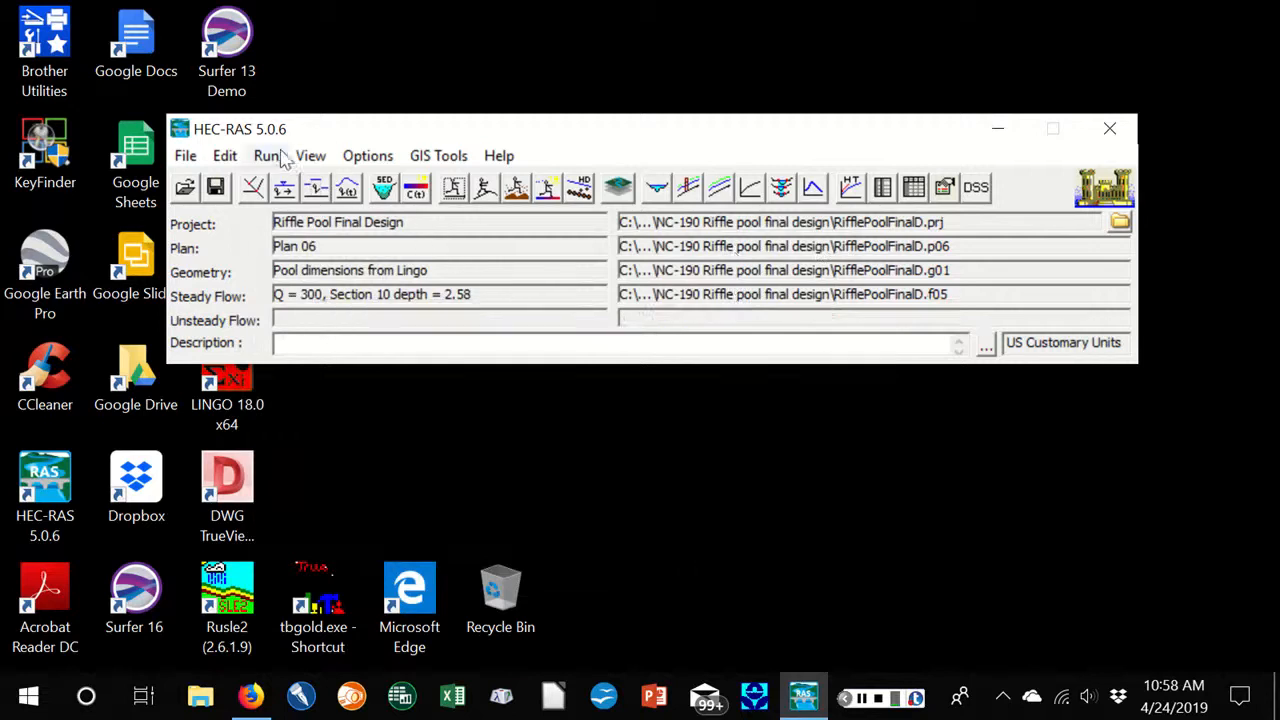
Examine the water surface profile plot of the reach in a maximized window and close it
left_click(311, 158)
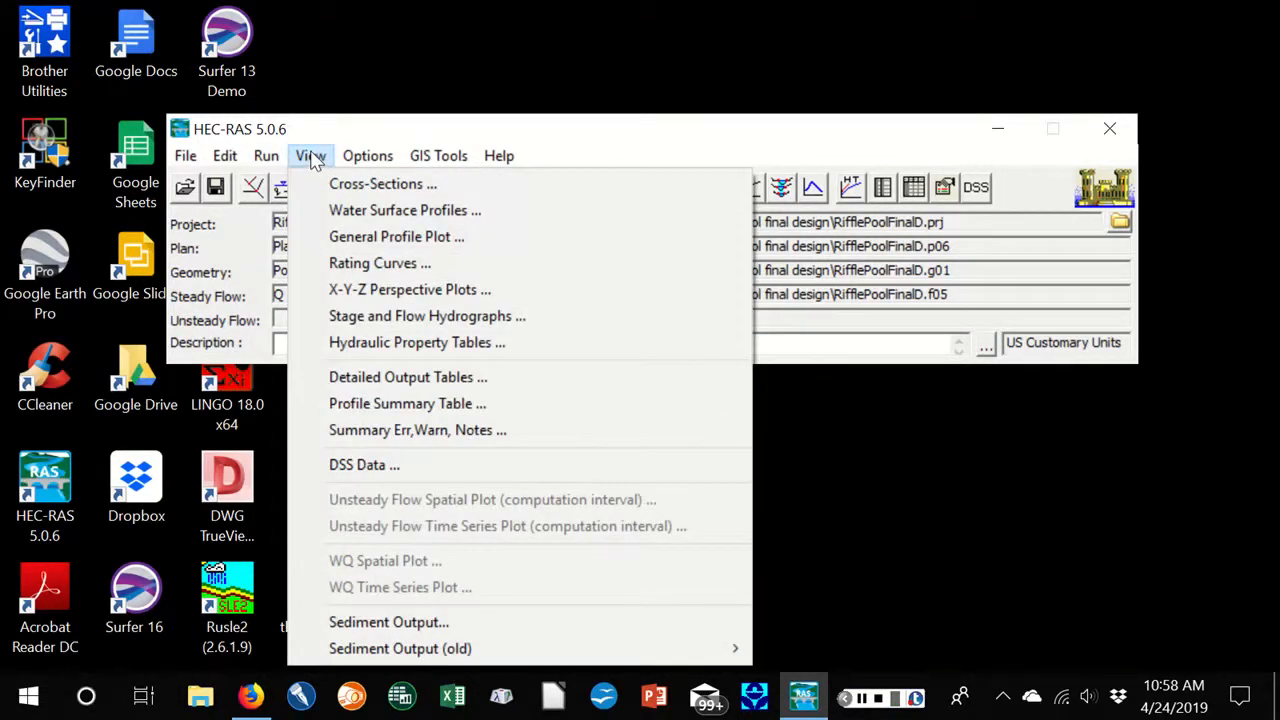
left_click(358, 211)
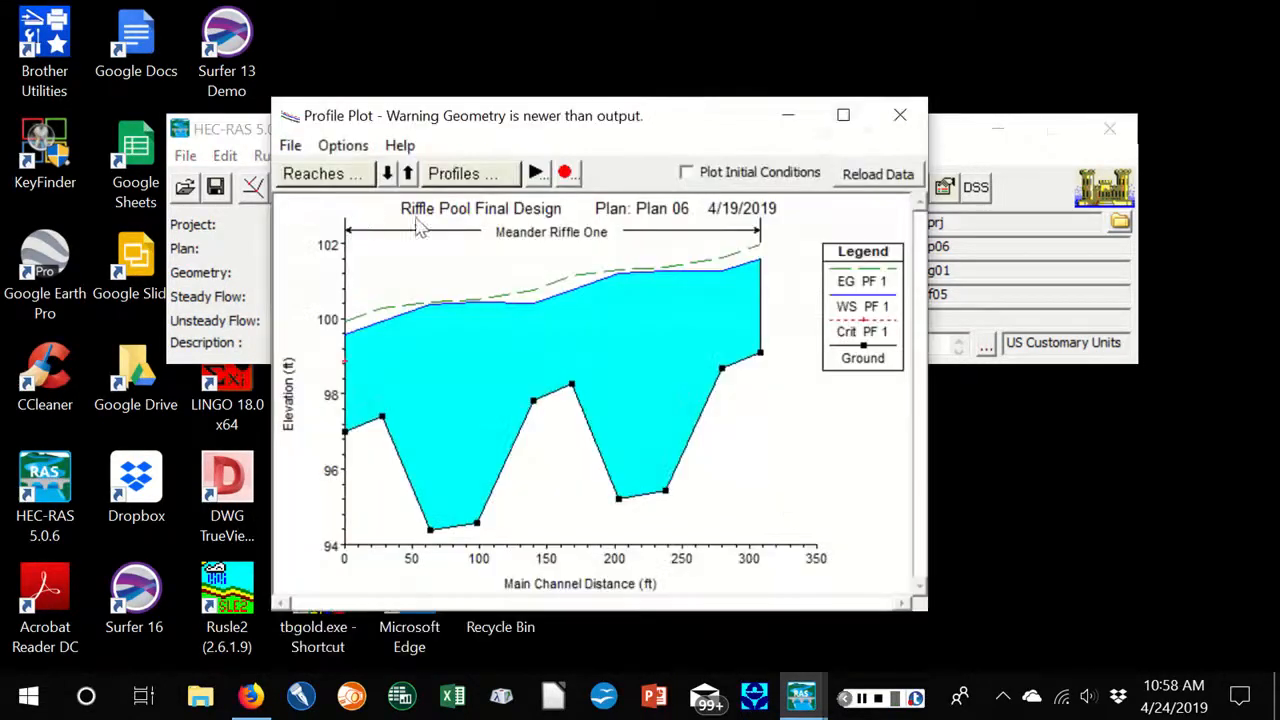
left_click(840, 113)
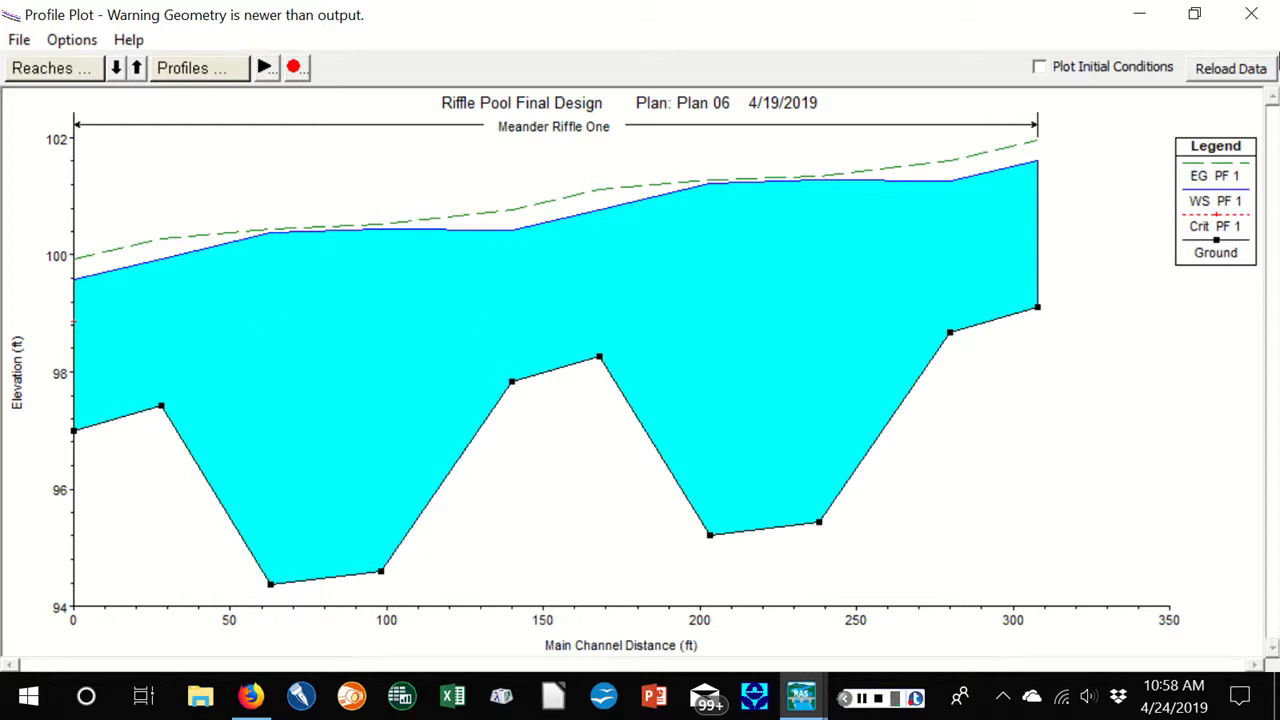
left_click(1253, 14)
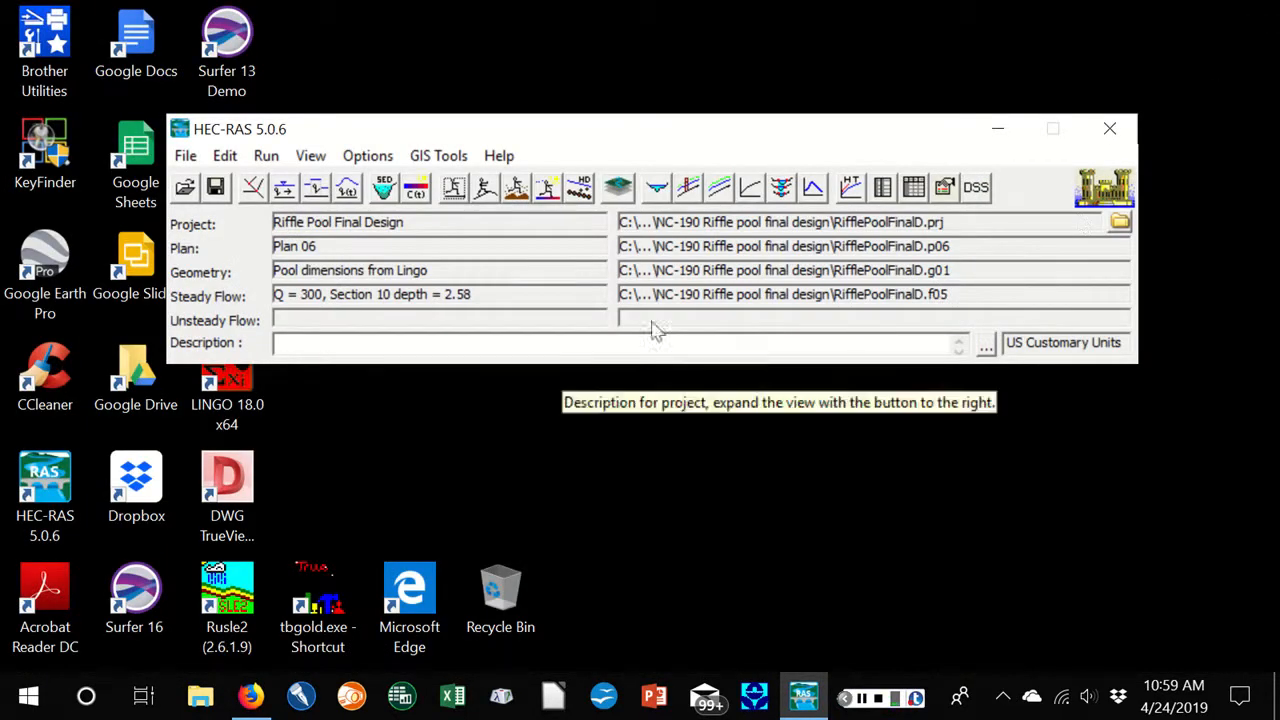
Open the cross section output plot for the Meander Riffle reach
left_click(316, 160)
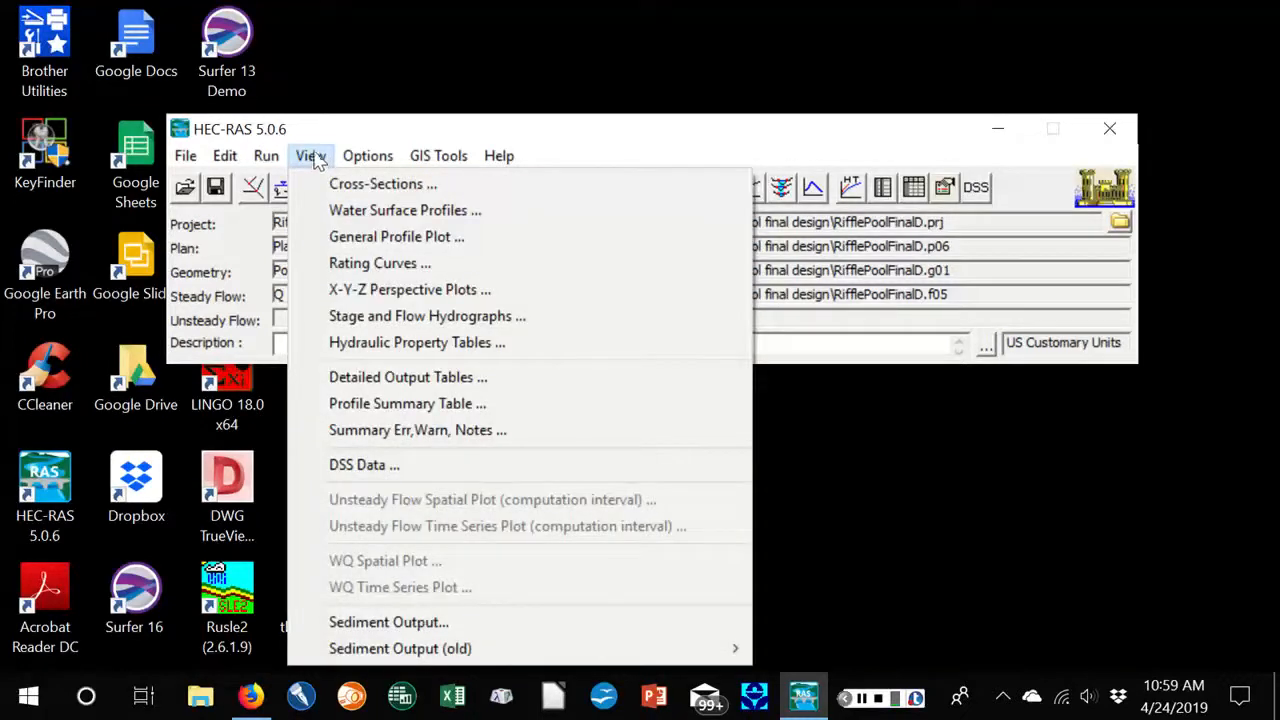
left_click(370, 183)
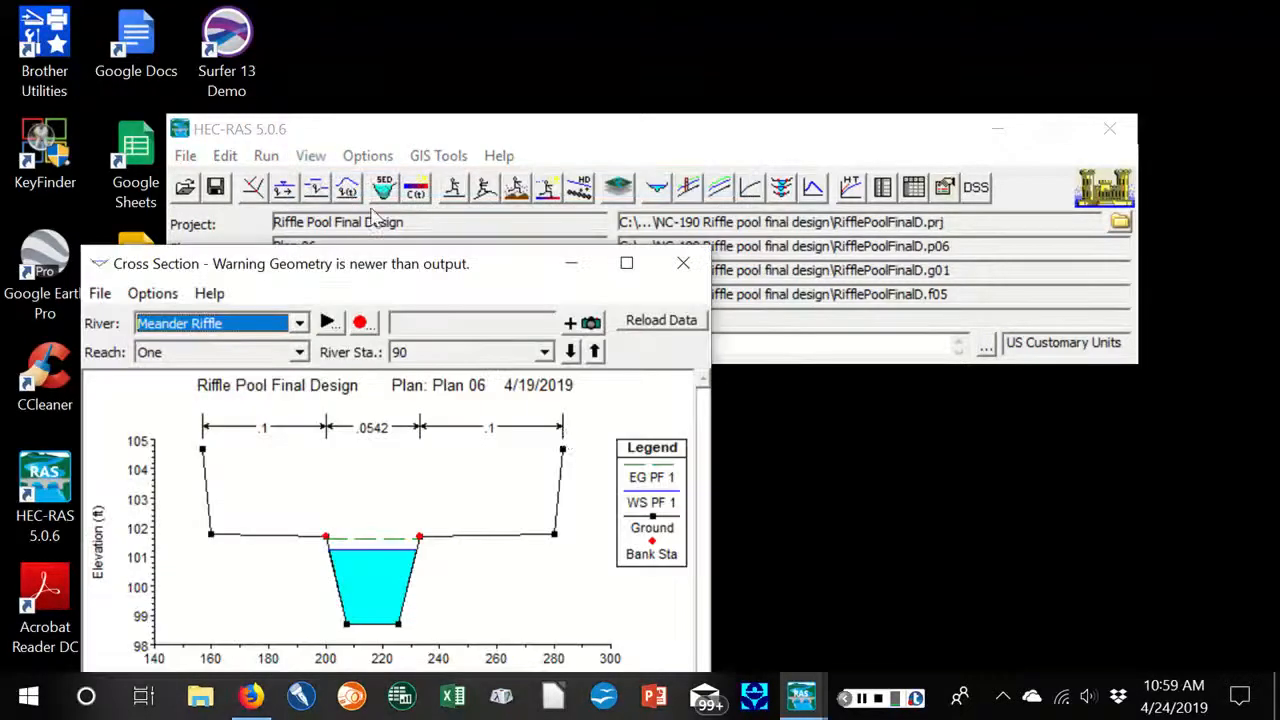
Examine the cross section output plots for river stations 100 and 10 through 90 in a maximized window, and close the plot
left_click(626, 263)
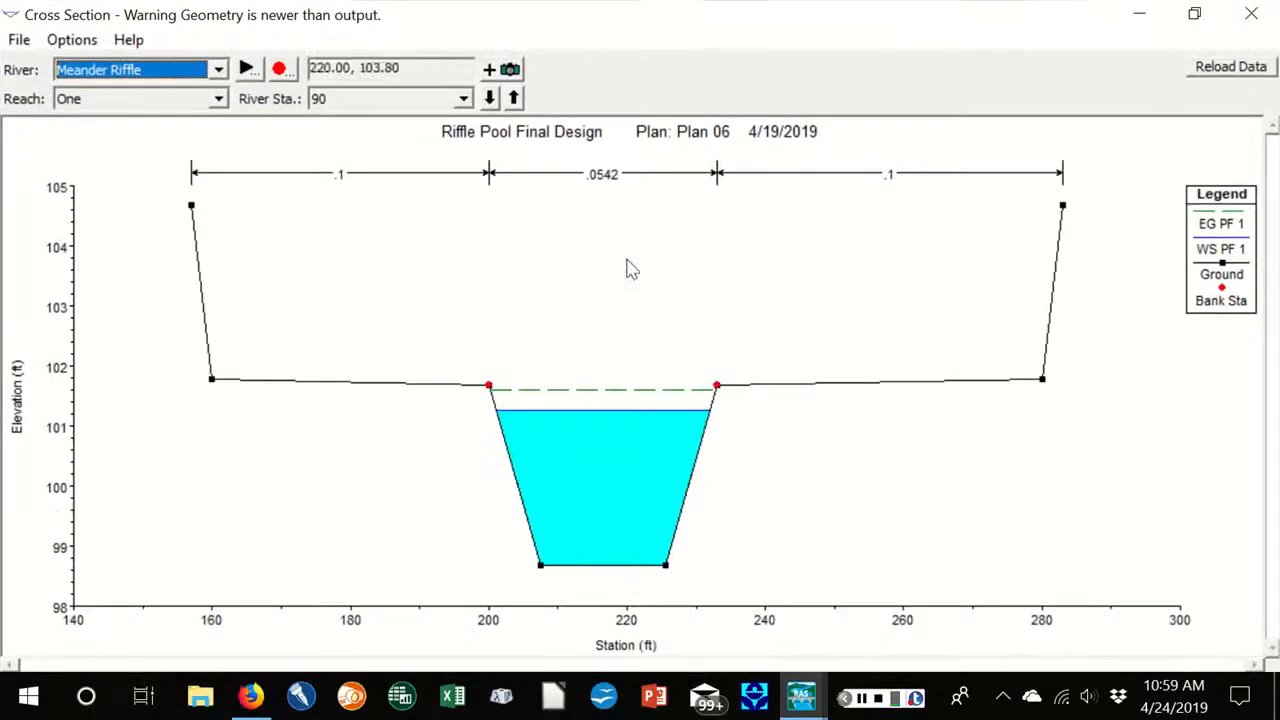
left_click(514, 98)
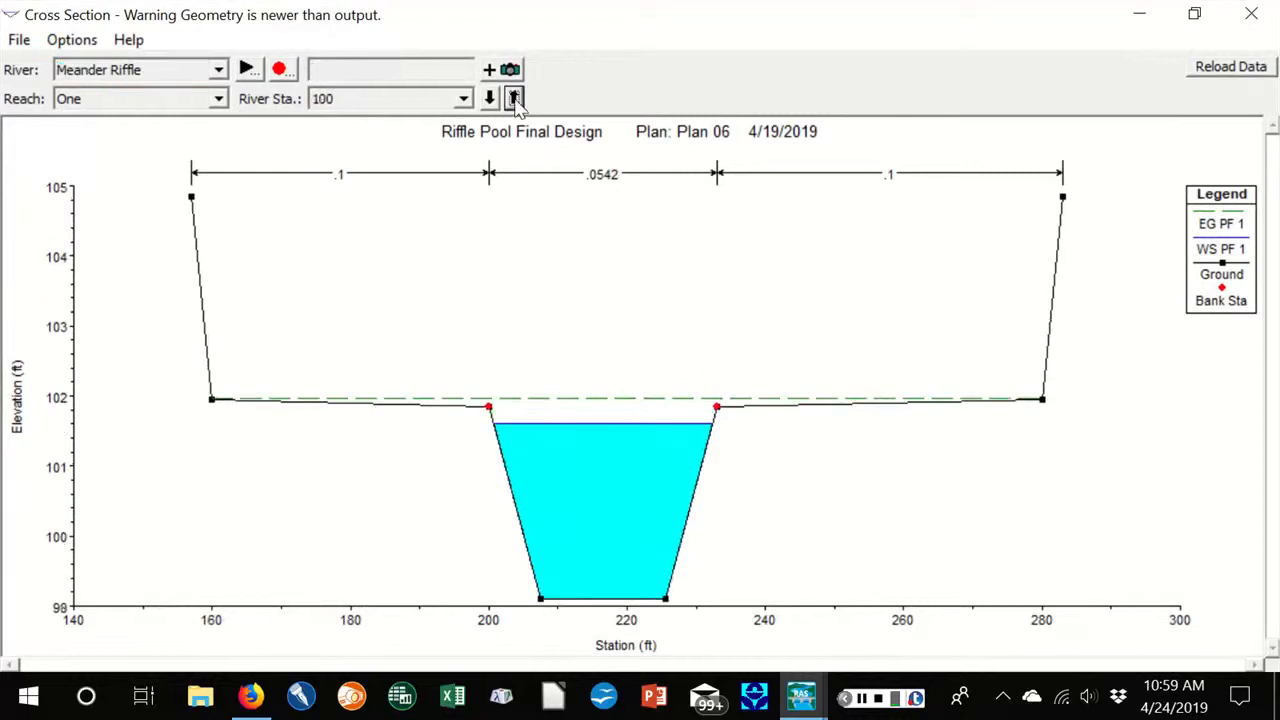
left_click(514, 98)
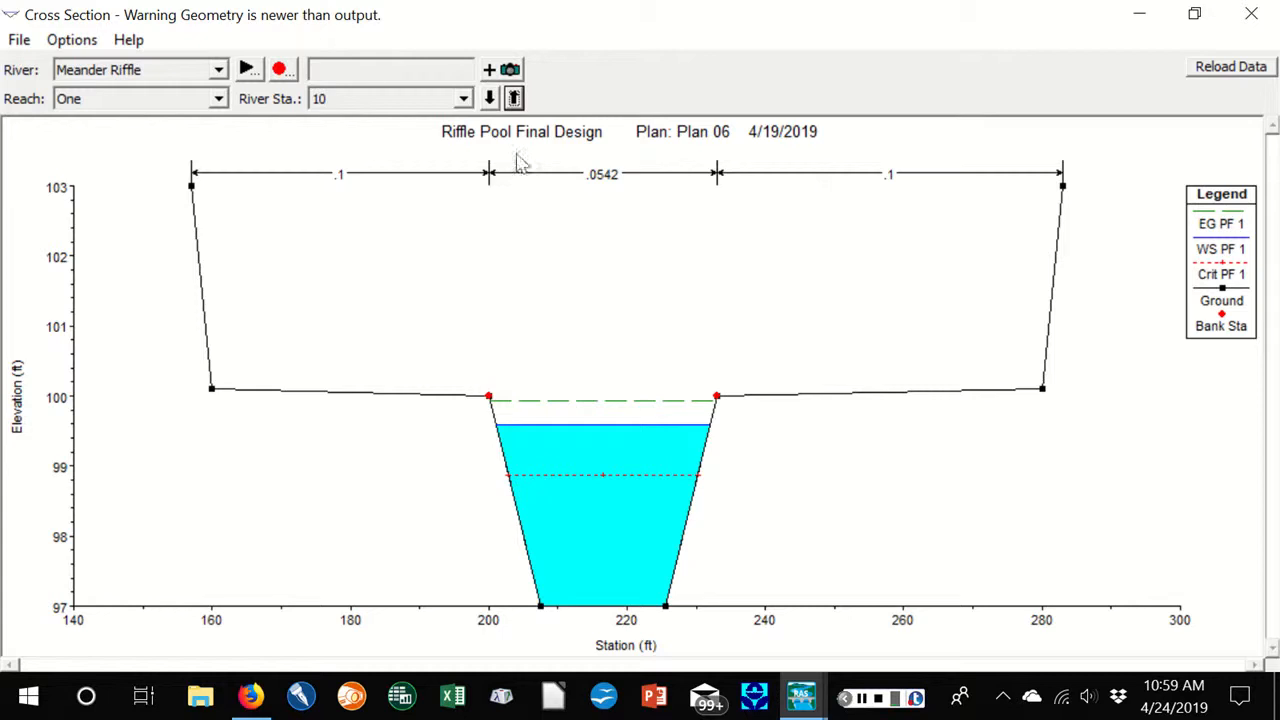
left_click(514, 98)
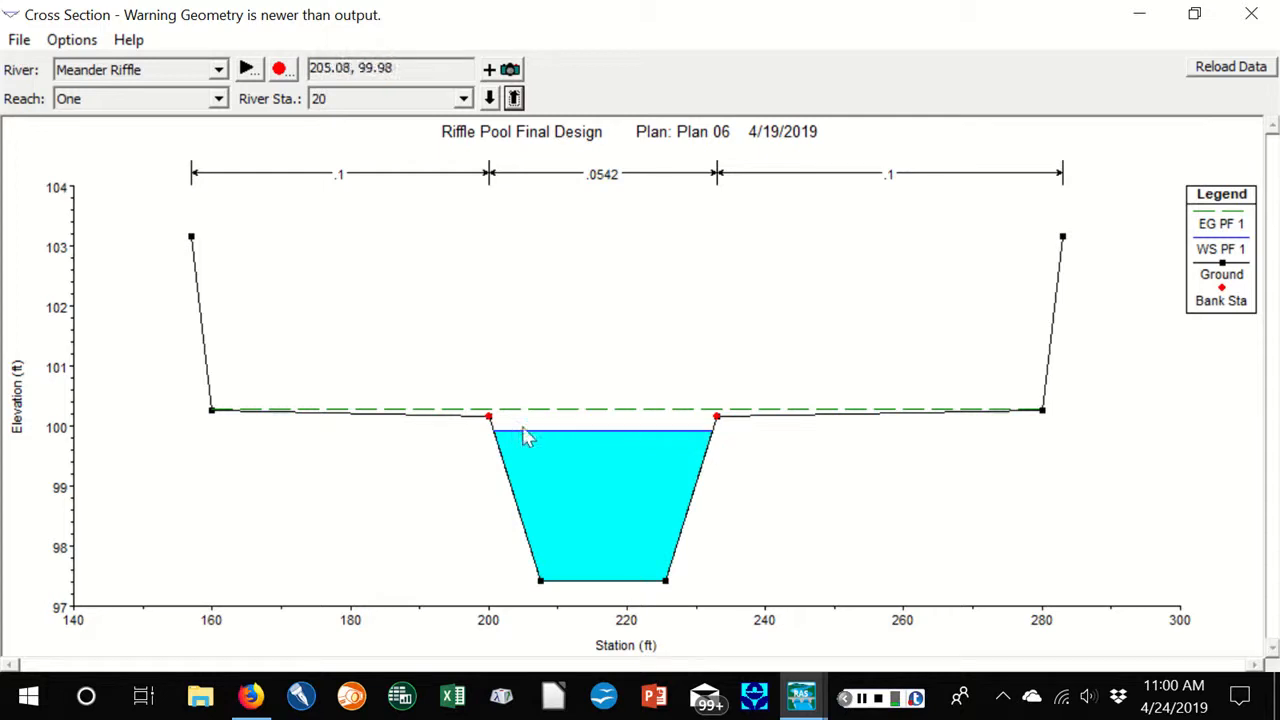
left_click(514, 98)
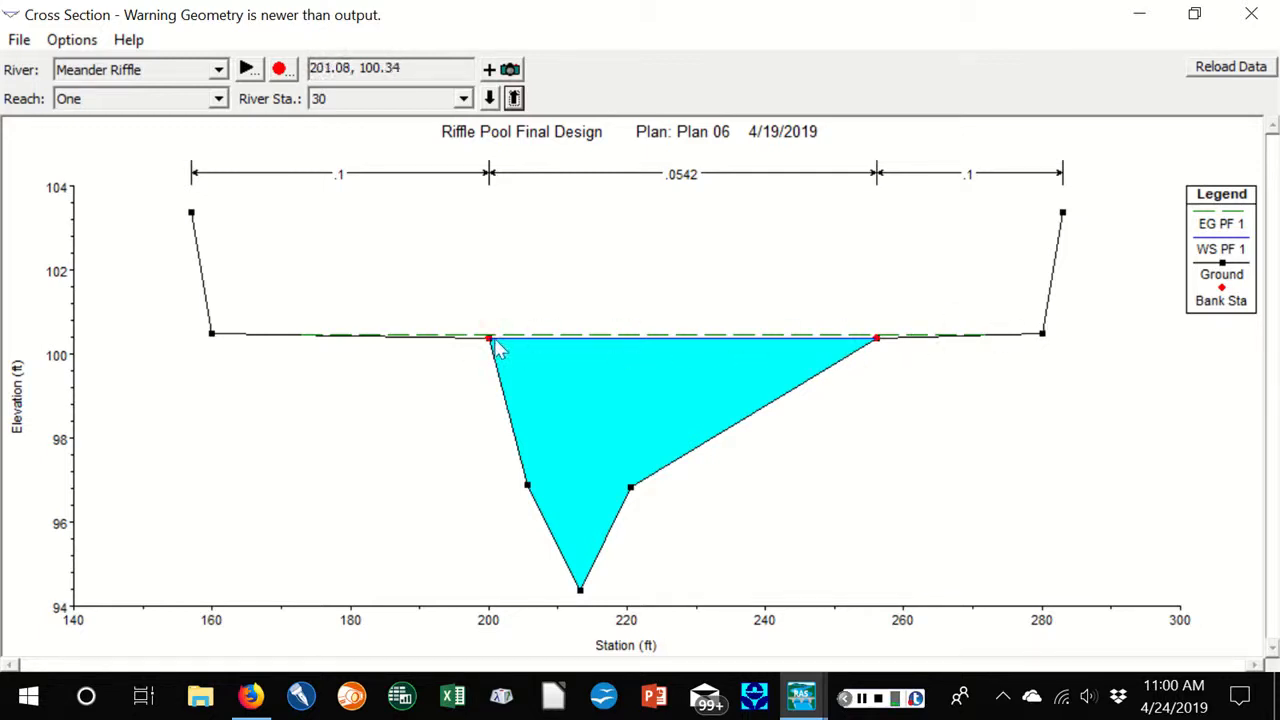
left_click(514, 98)
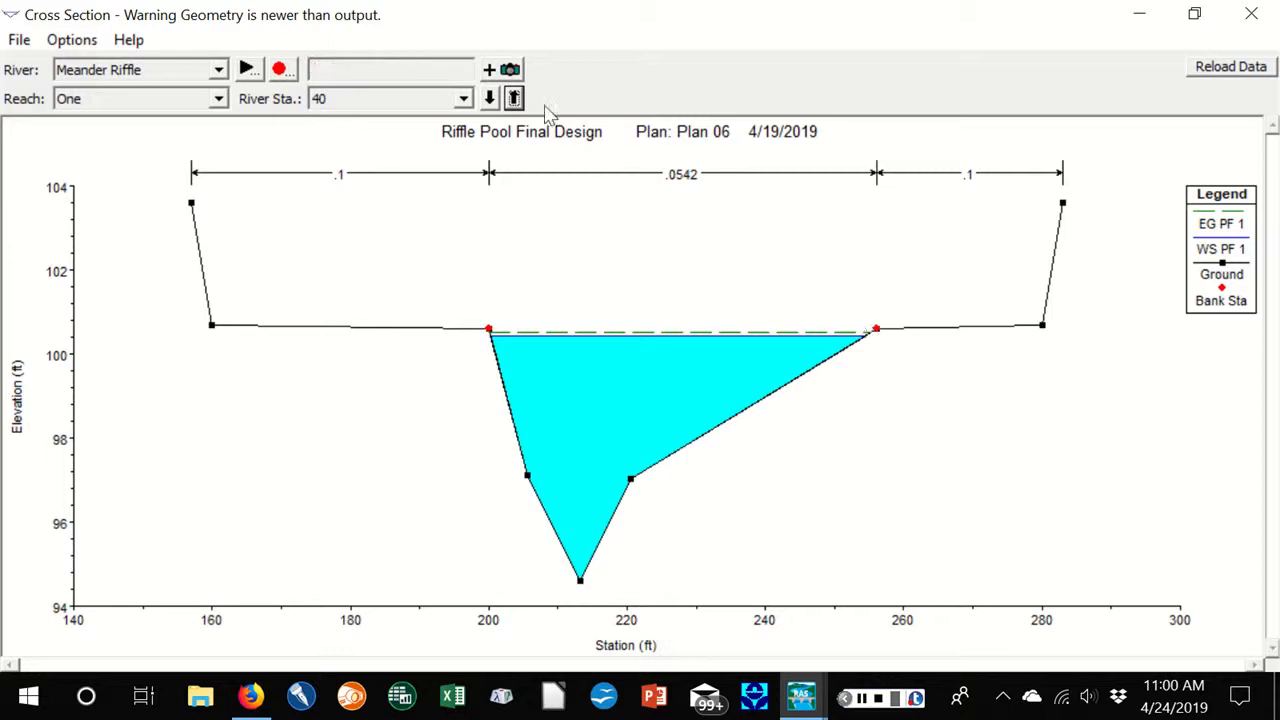
left_click(514, 97)
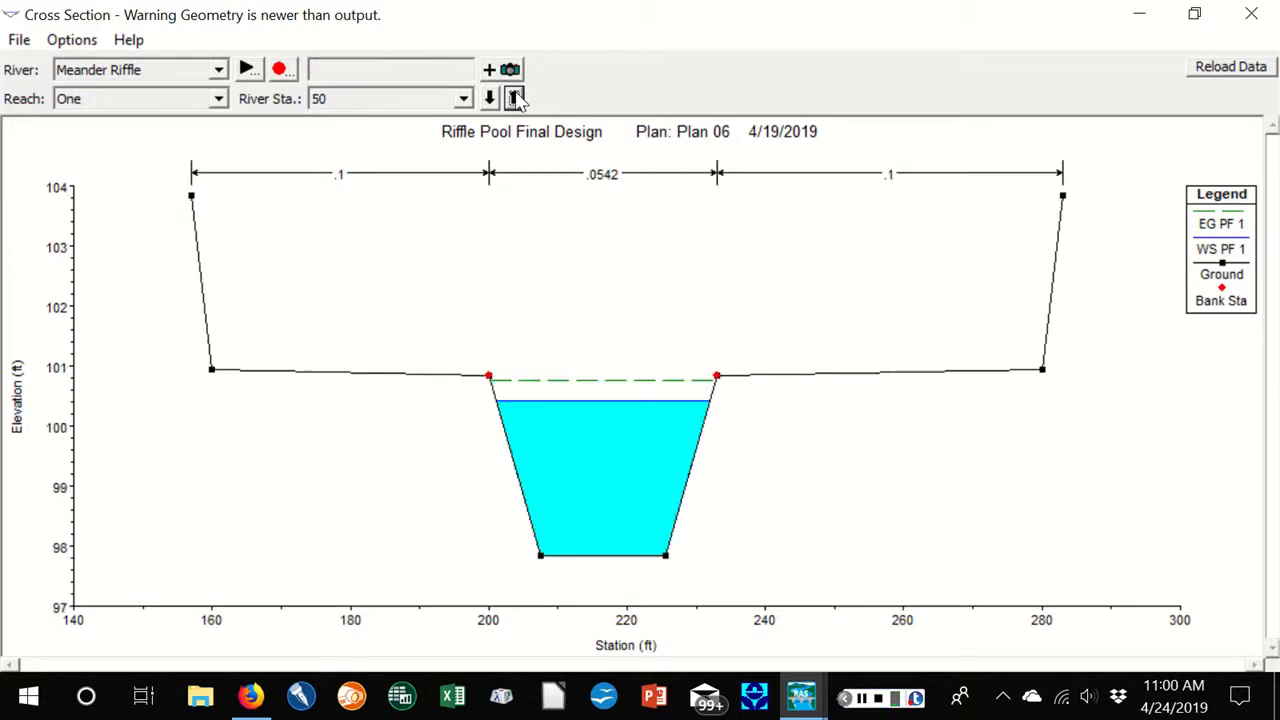
left_click(514, 97)
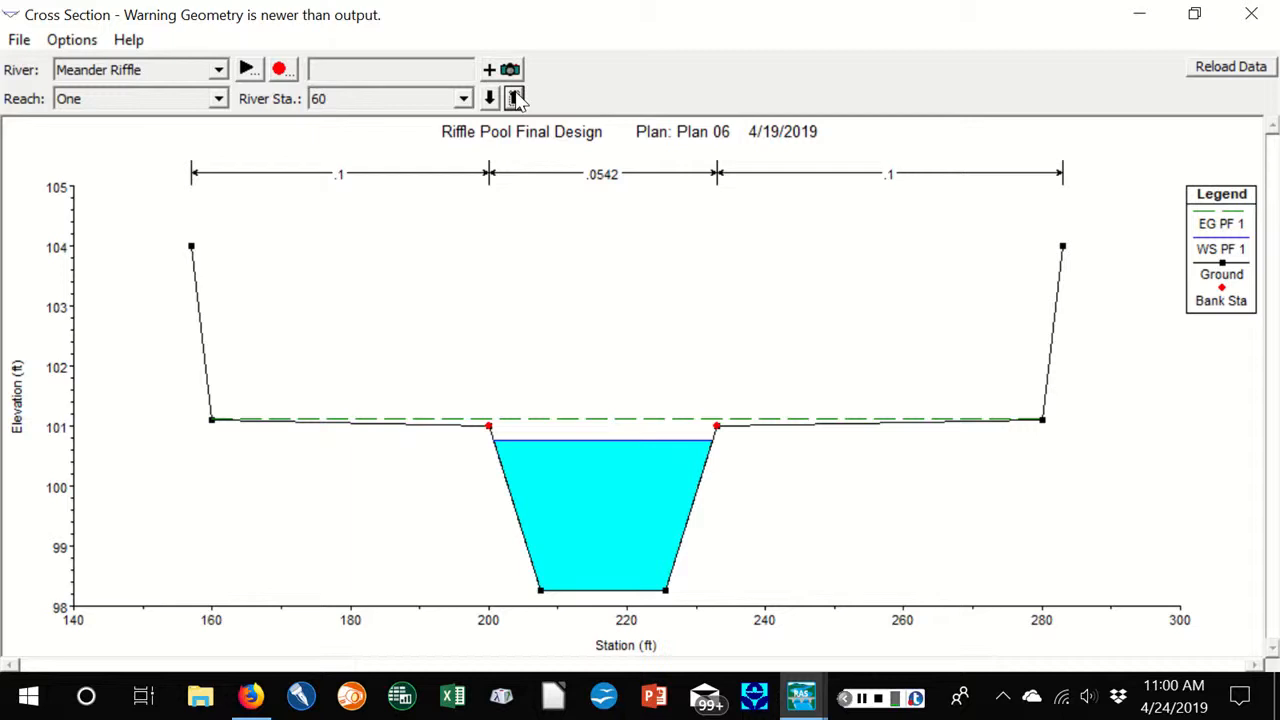
left_click(514, 97)
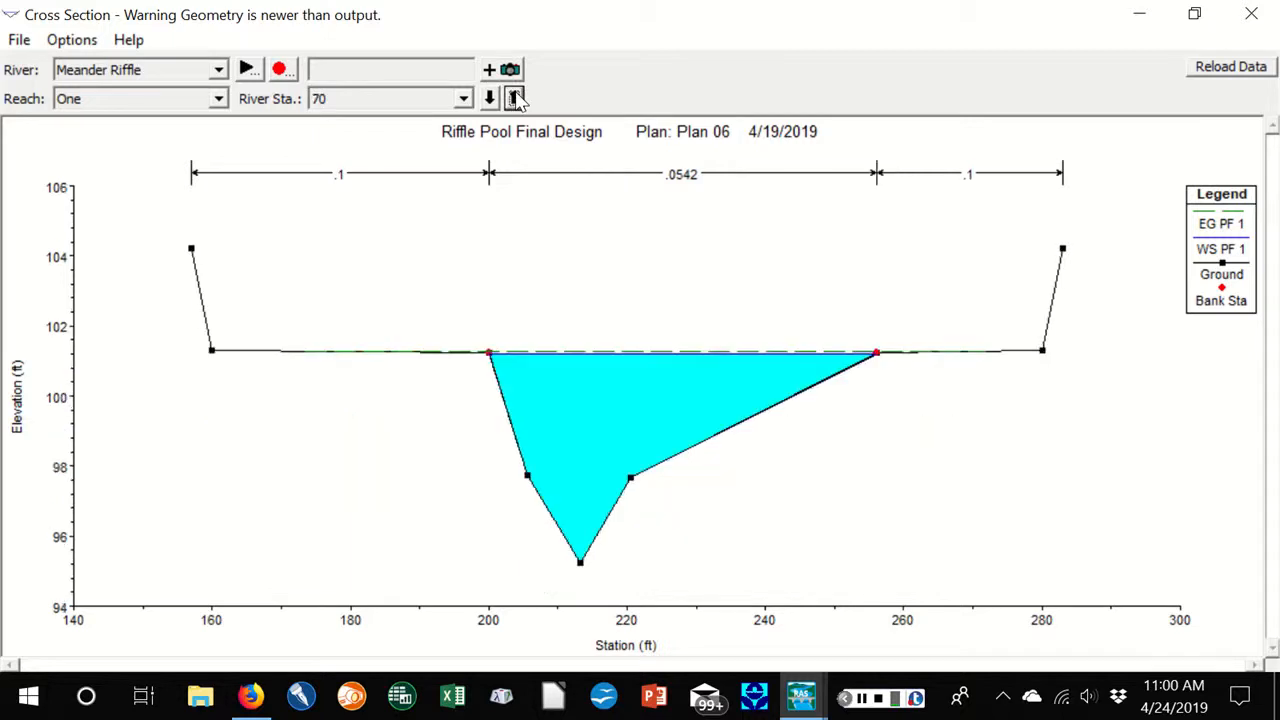
left_click(514, 97)
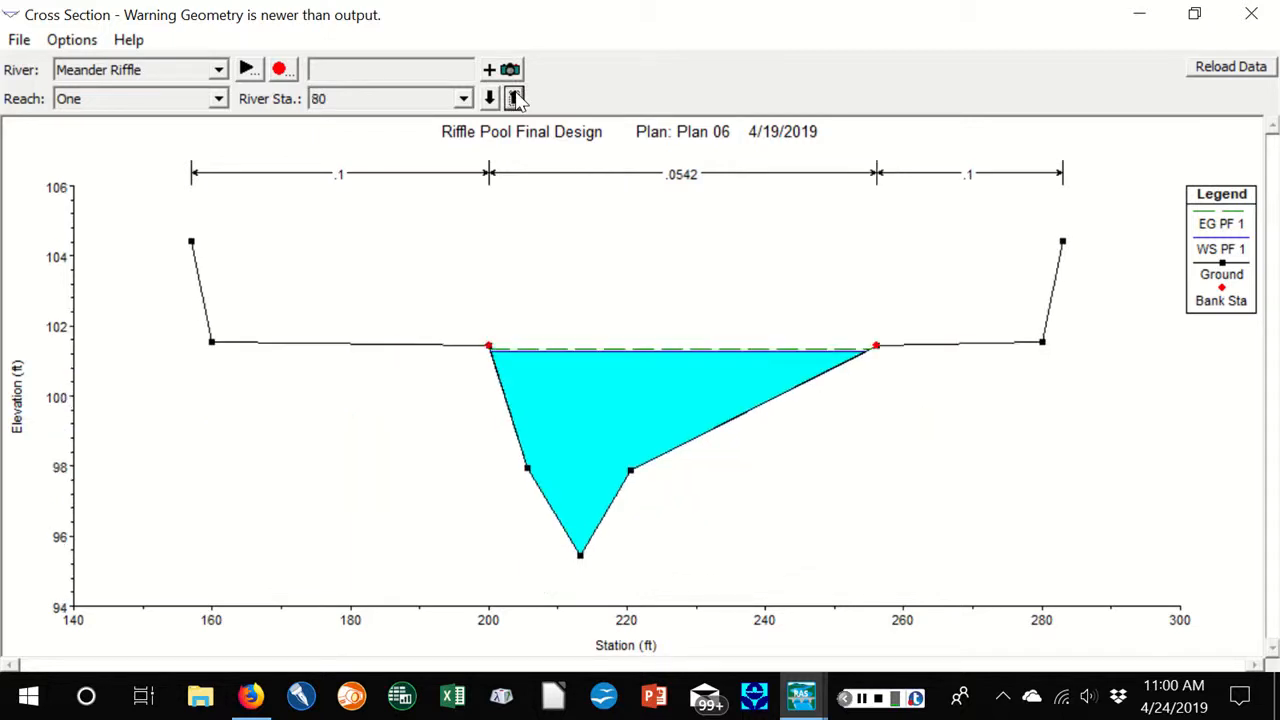
left_click(514, 97)
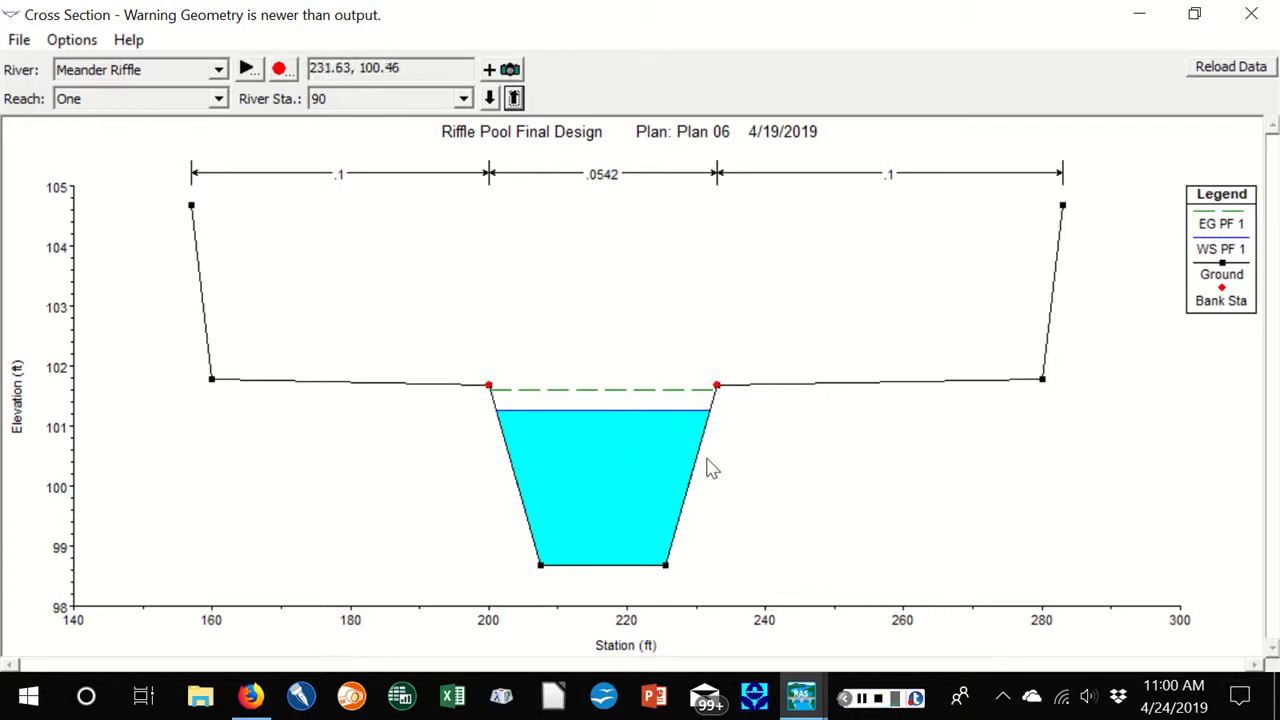
left_click(1251, 14)
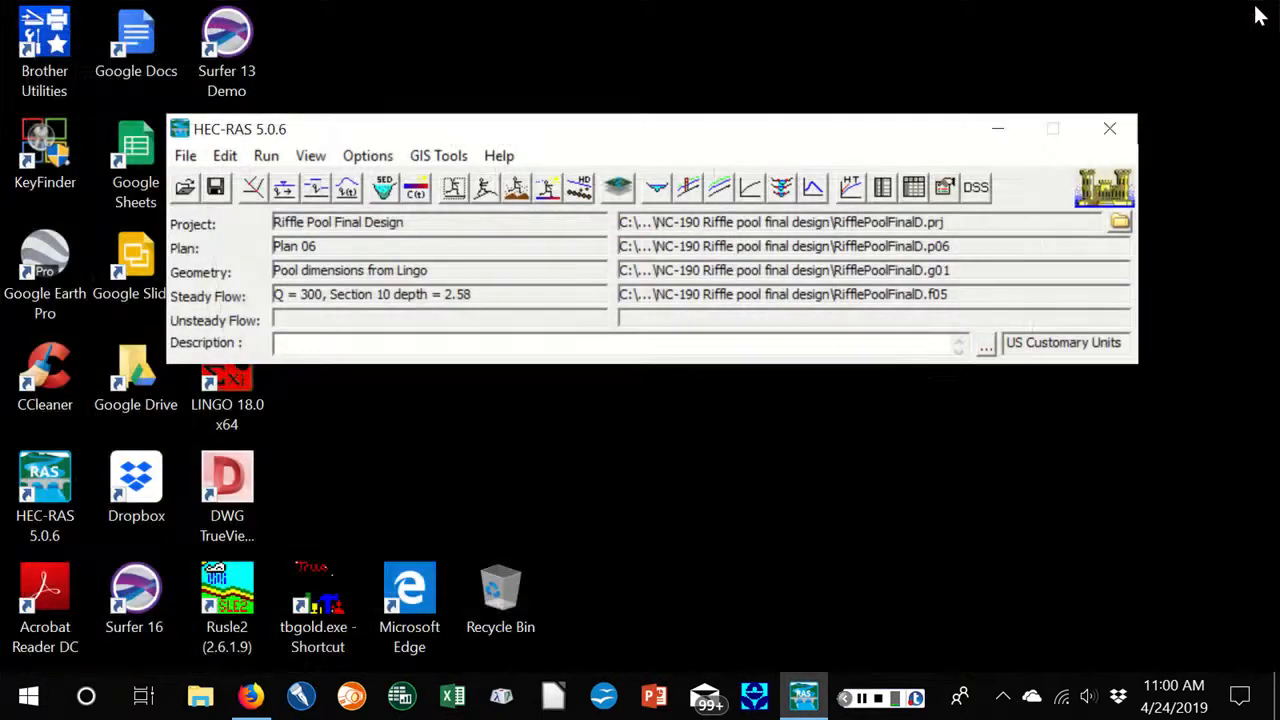
Review the input cross section data for station 90 in the geometric data, and close both editors without changes
left_click(250, 192)
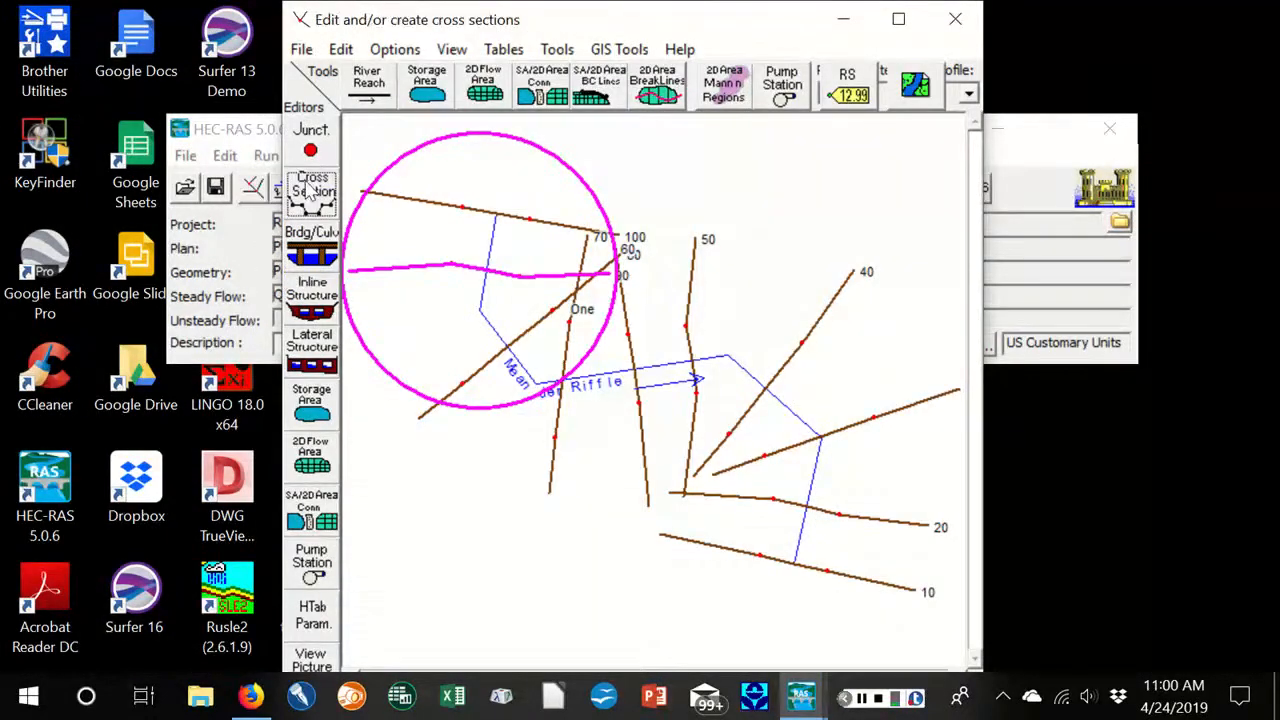
left_click(309, 192)
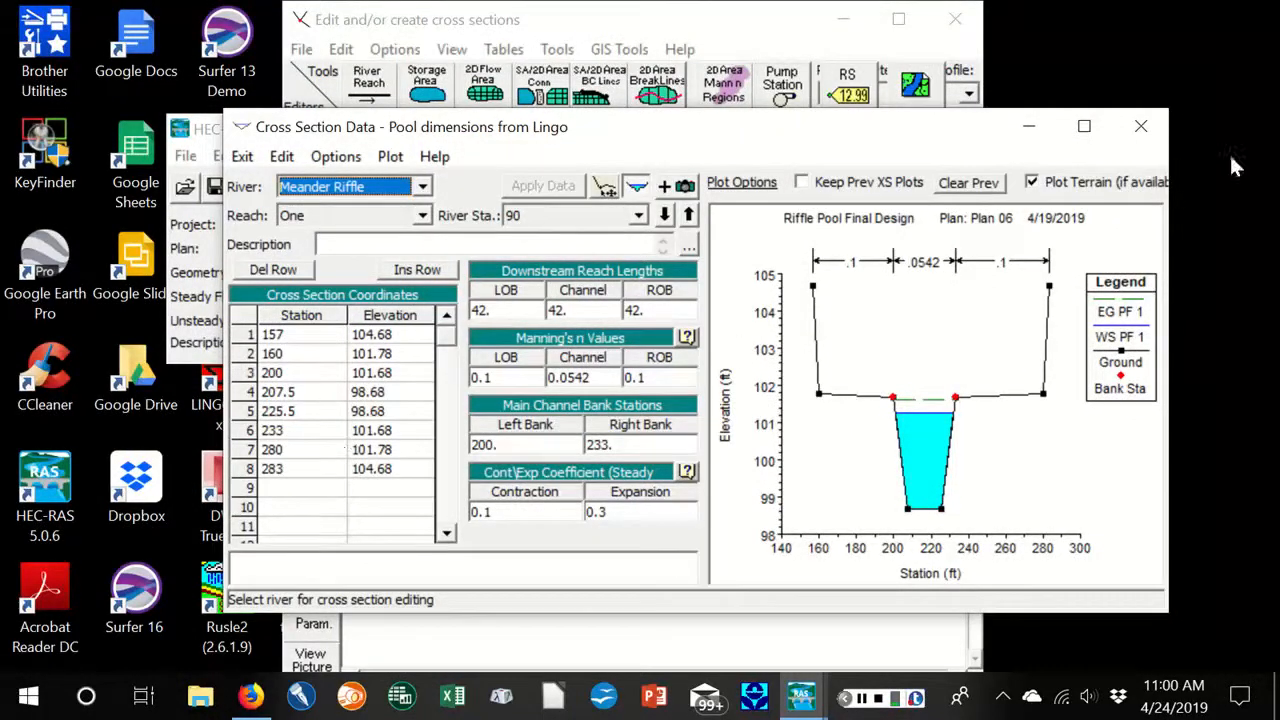
left_click(1141, 126)
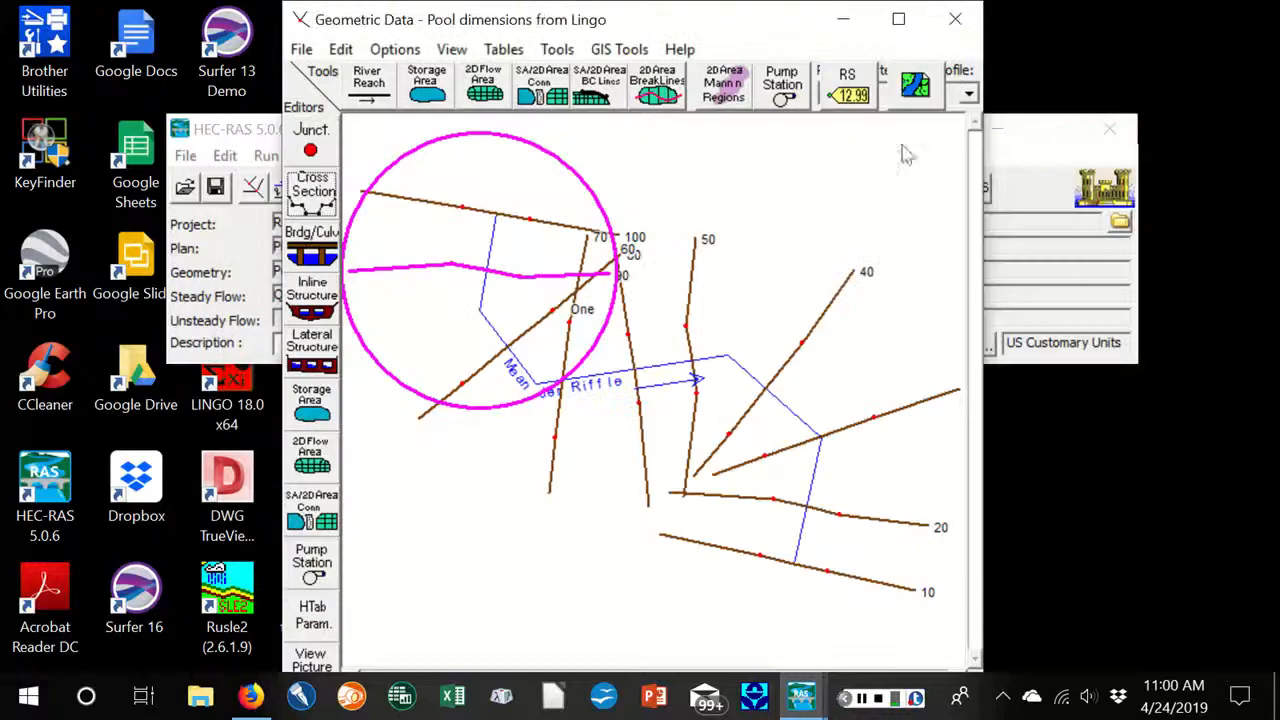
left_click(962, 19)
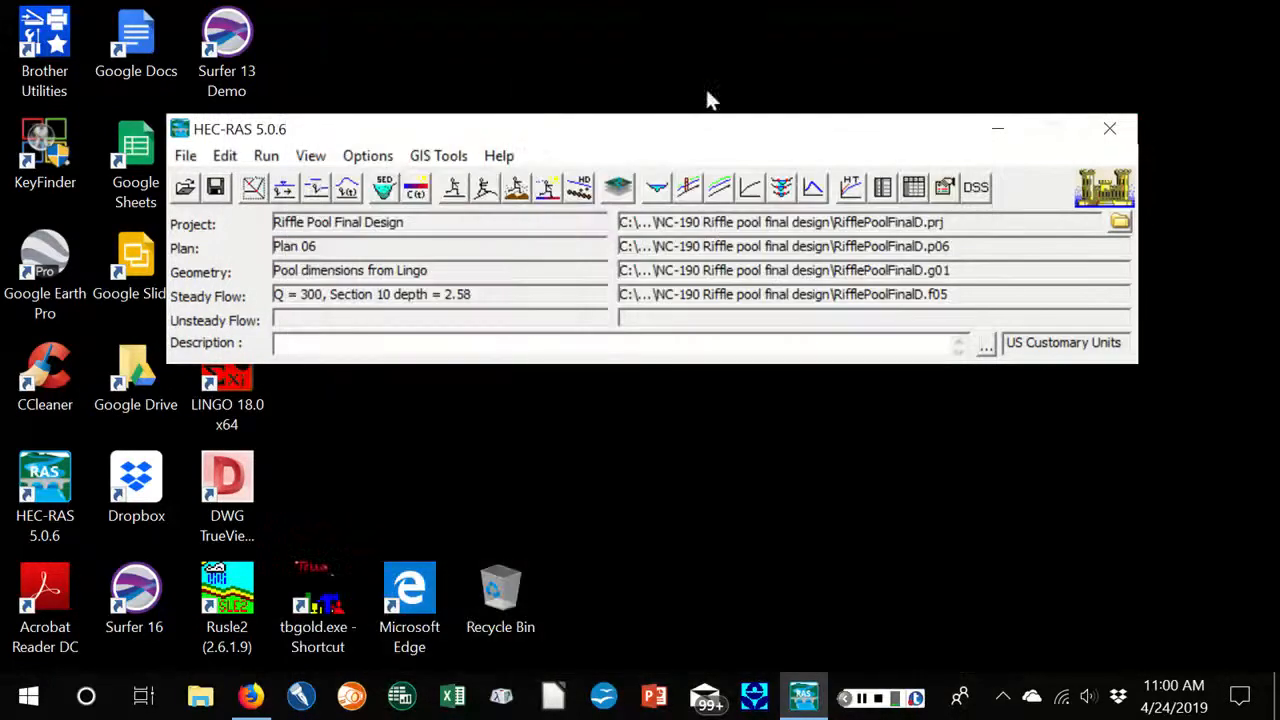
Look through the steady flow files offered for Plan 06 in the steady flow analysis, keep the current selection, and close it
left_click(453, 188)
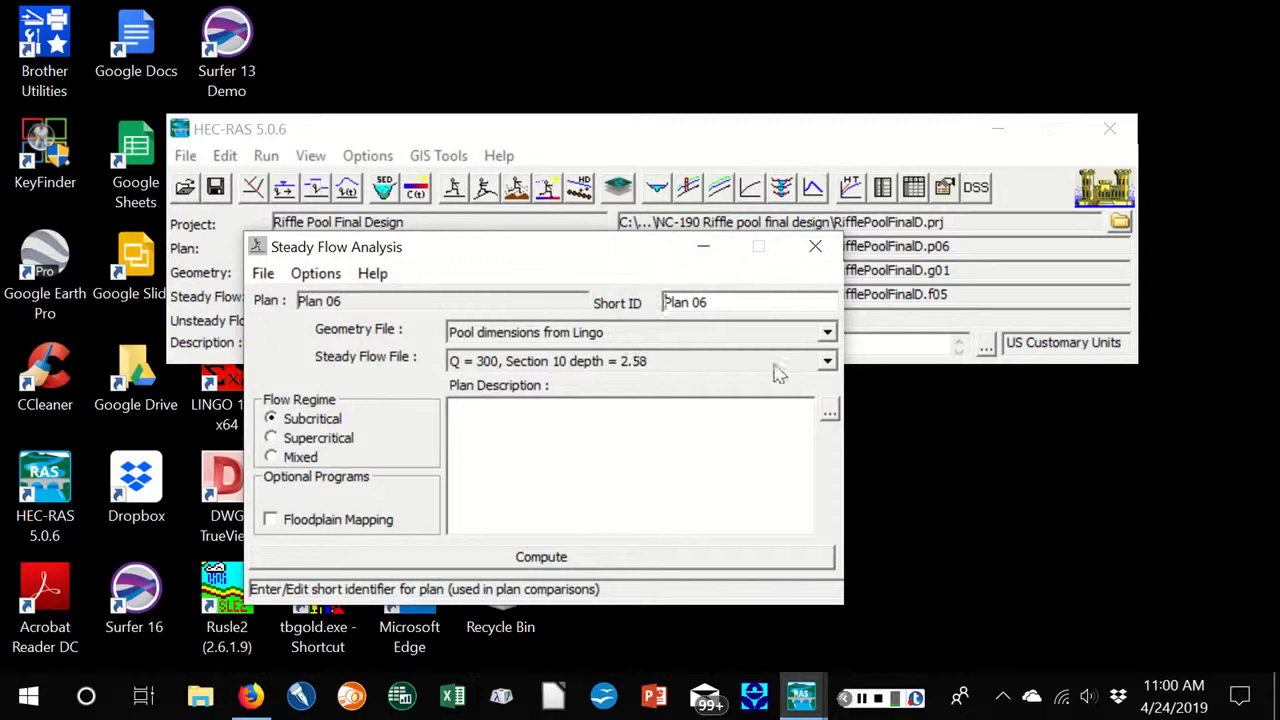
left_click(827, 361)
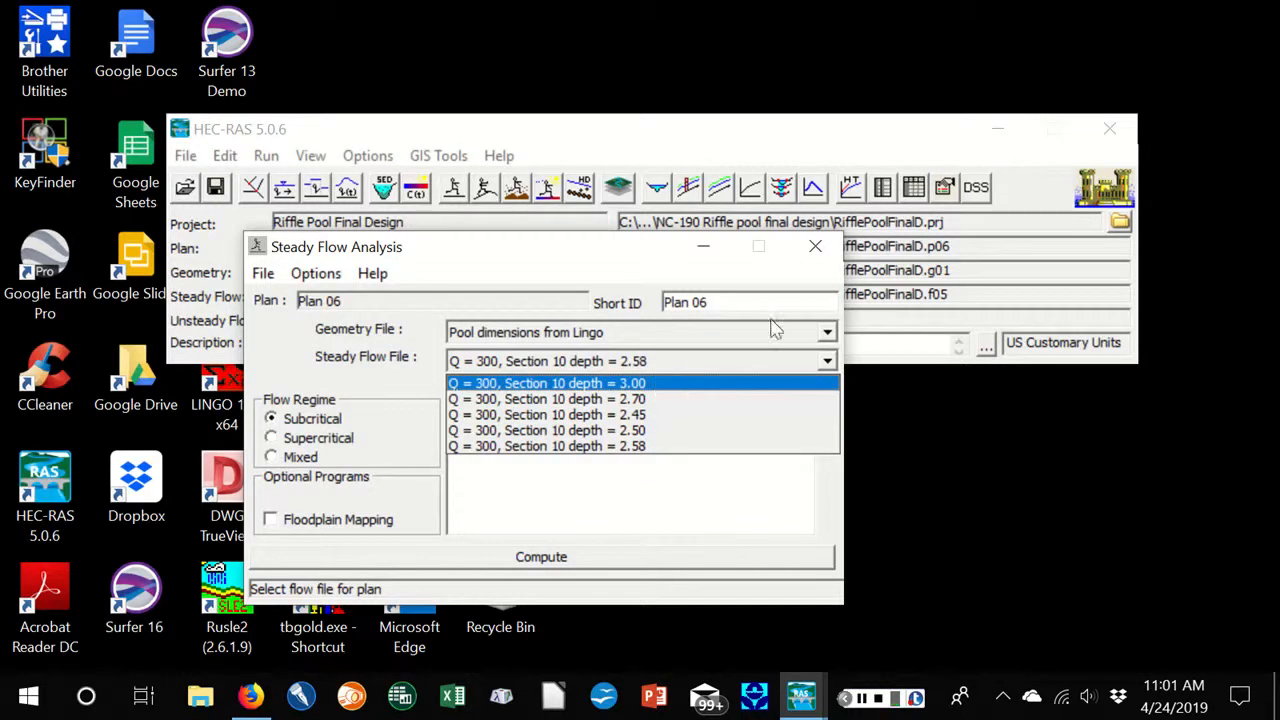
left_click(818, 249)
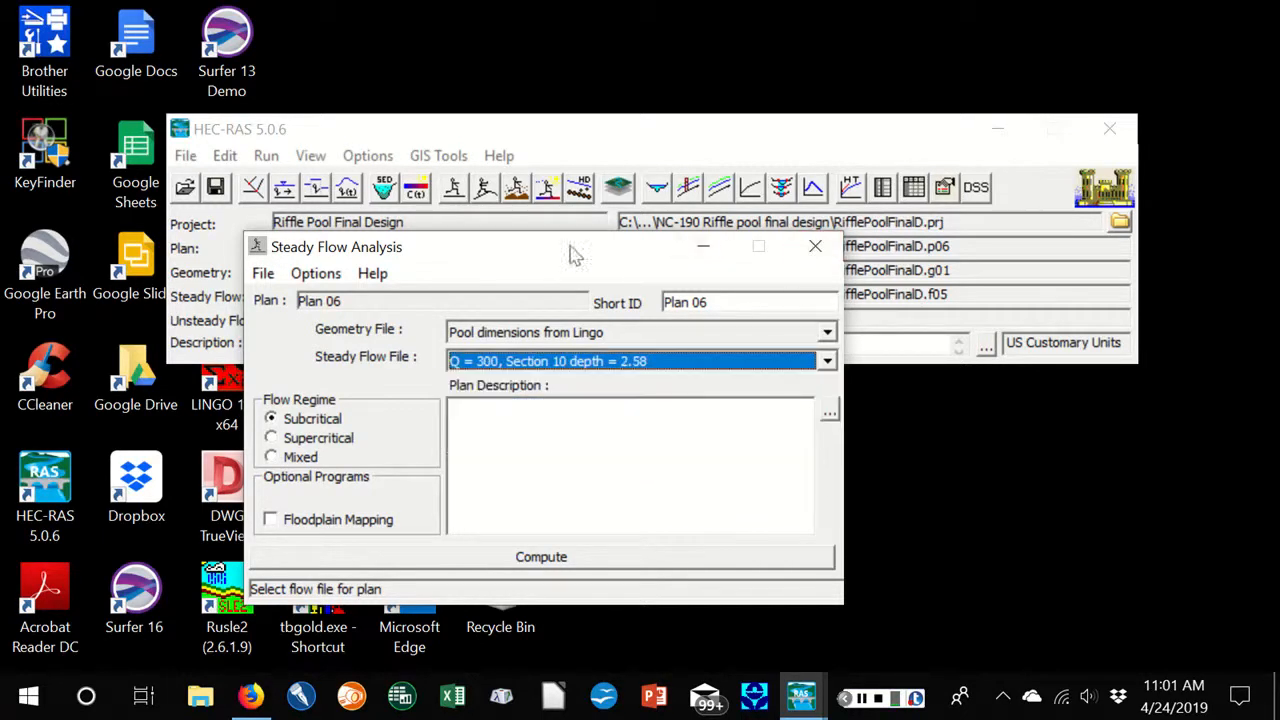
left_click(818, 249)
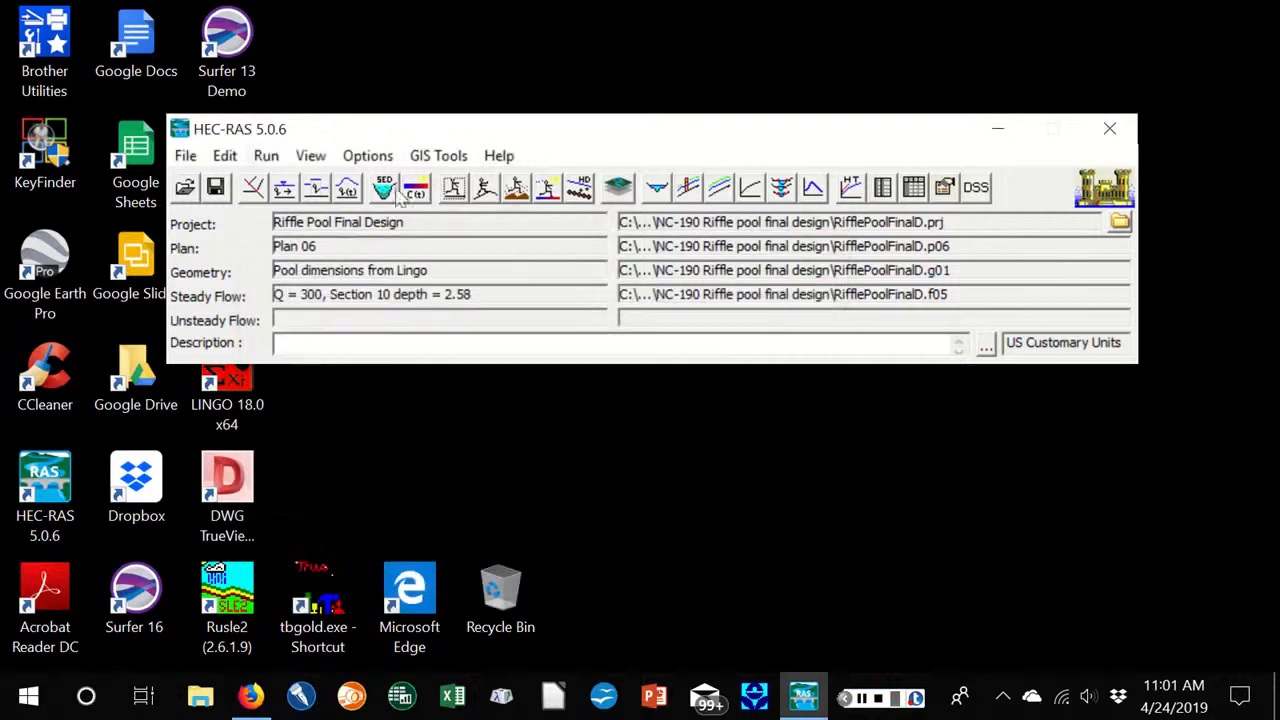
Examine the water surface profile plot for Plan 06 along the Meander Riffle reach and close it
left_click(311, 157)
left_click(340, 210)
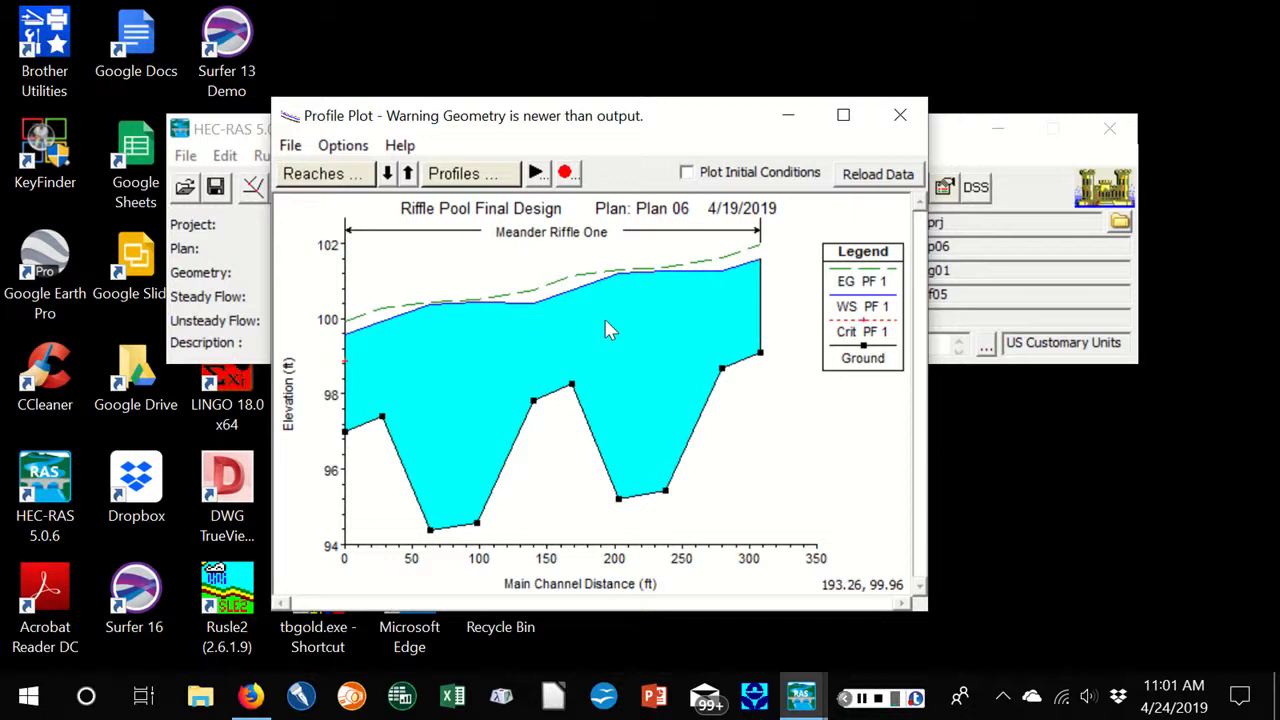
left_click(901, 117)
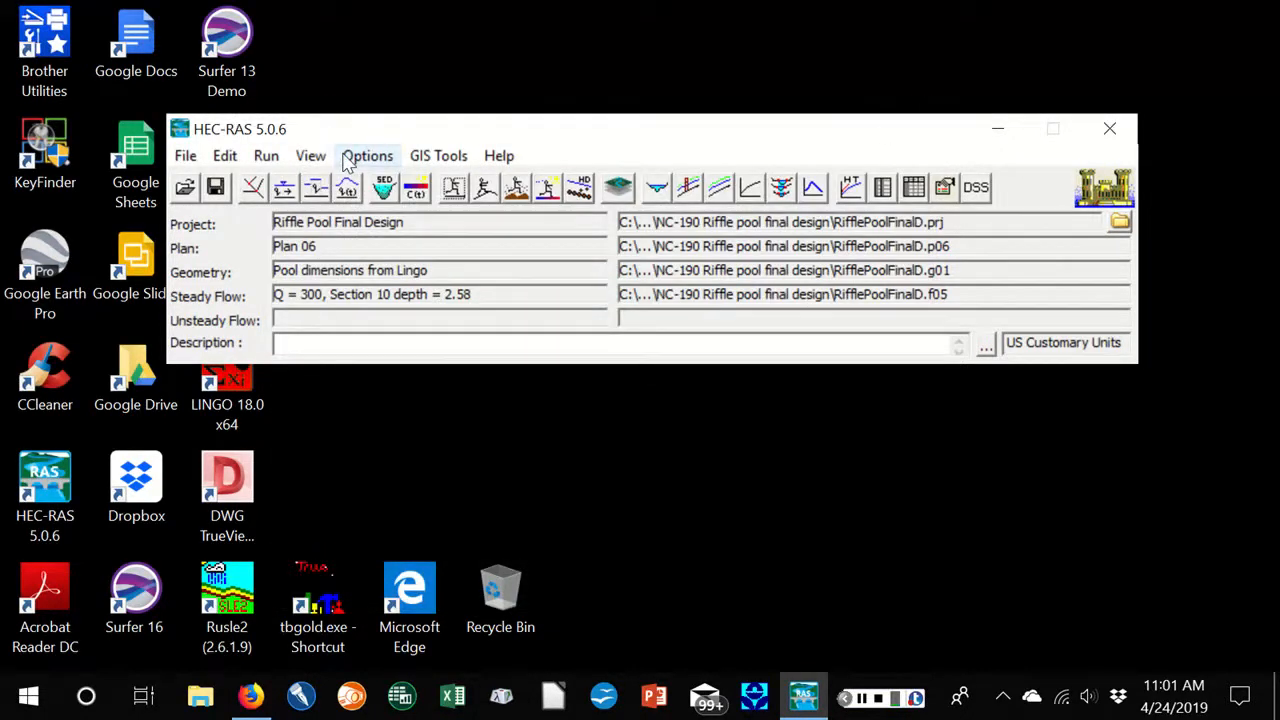
Examine the channel velocities and other results in the profile summary table for all river stations, and close the table
left_click(310, 156)
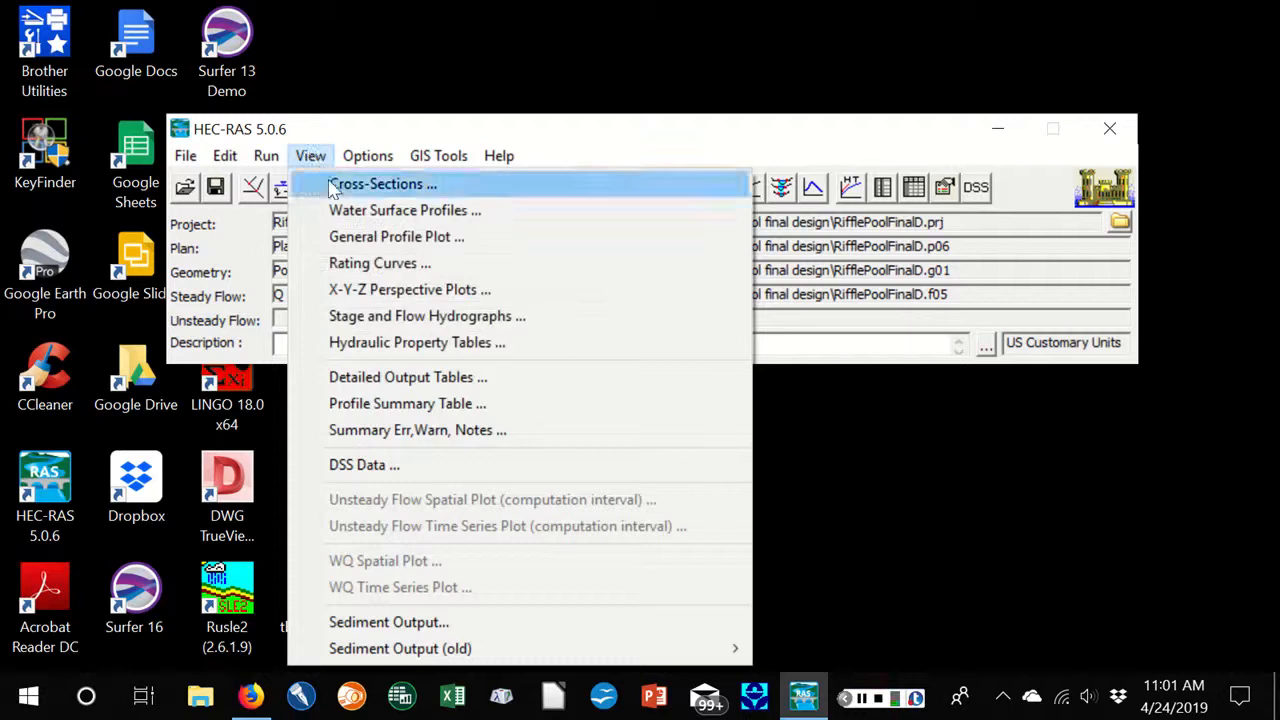
left_click(380, 403)
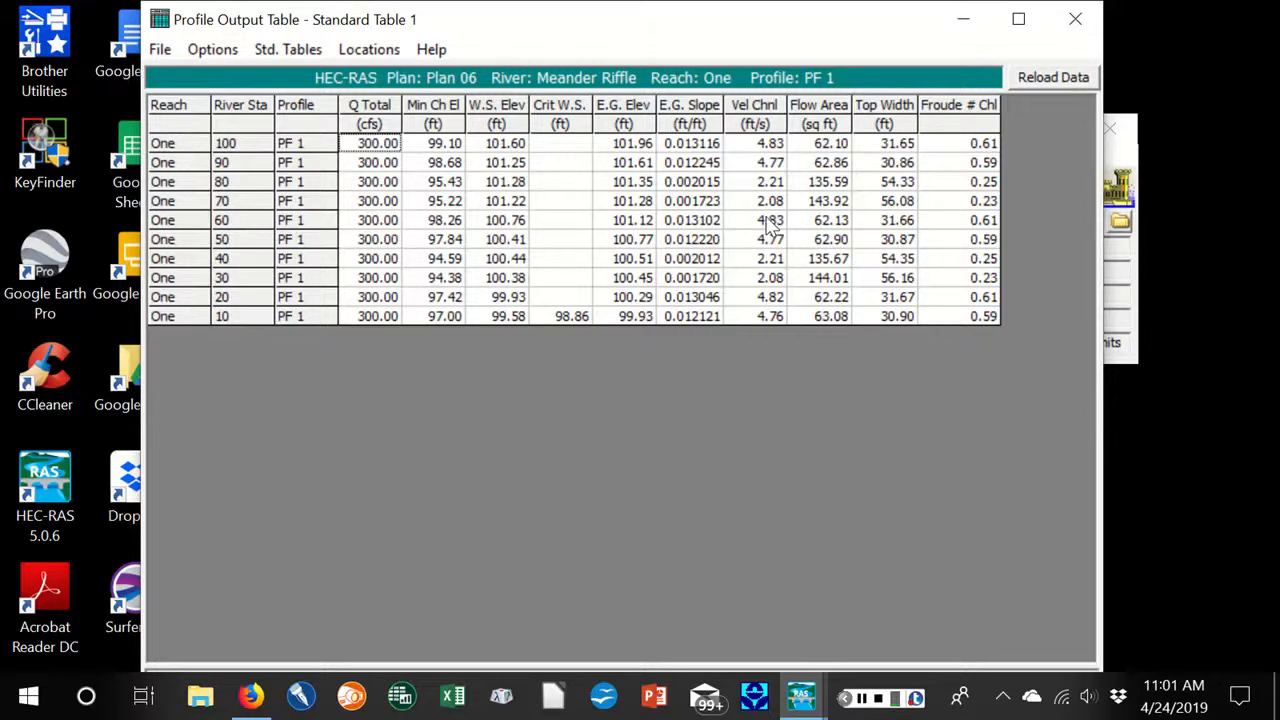
left_click(1075, 17)
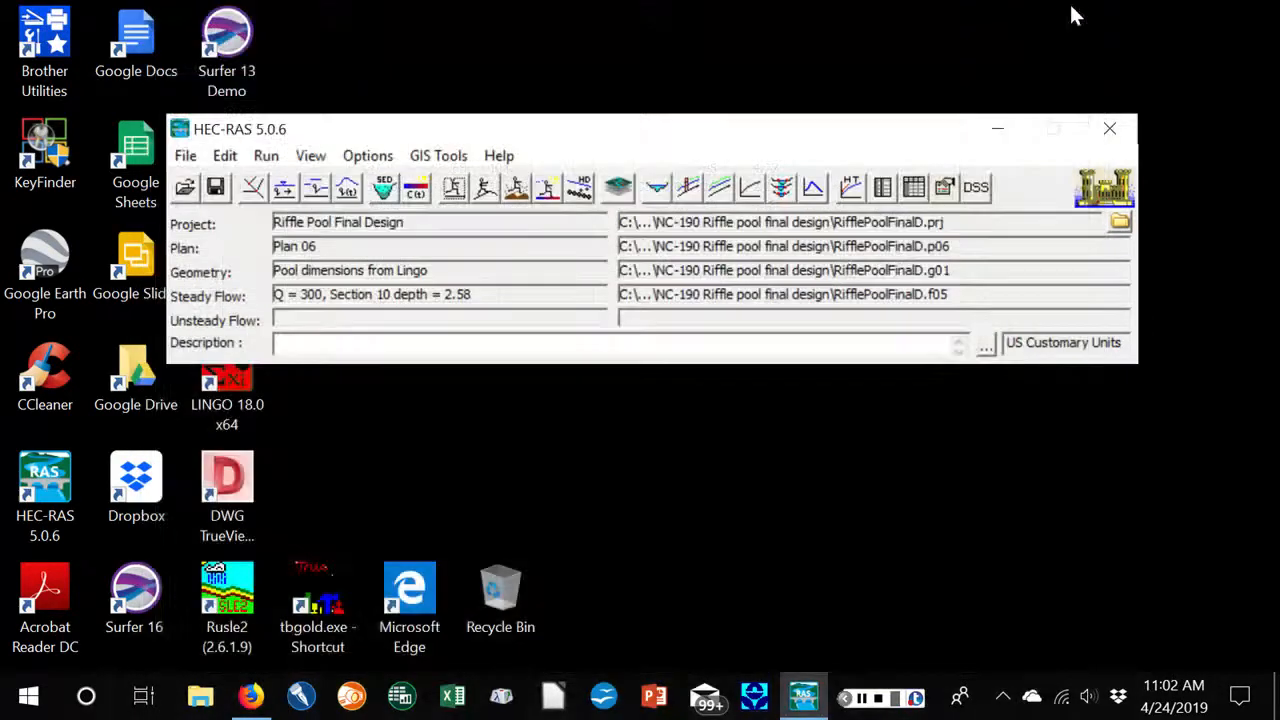